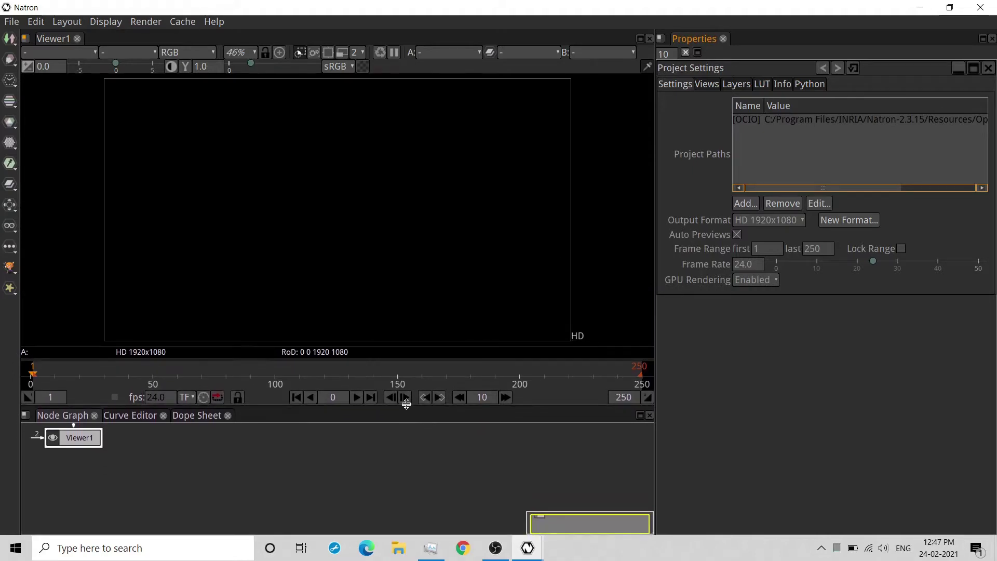
Step: Move the Viewer node to the middle of the node graph and set the project's last frame to 240 and frame rate to 30
{"action": "left_click_drag", "start_coordinate": [71, 439], "coordinate": [380, 494]}
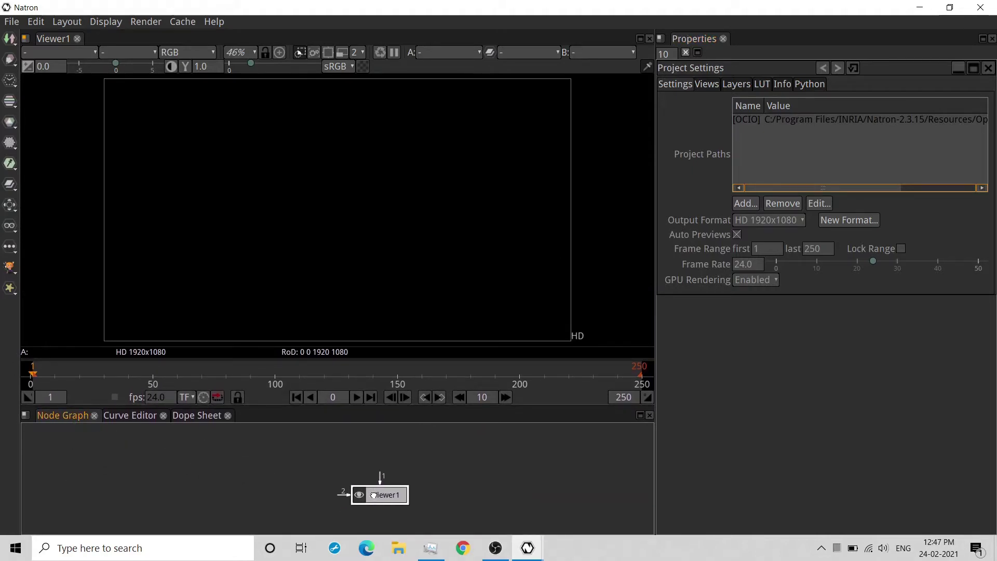
{"action": "left_click", "coordinate": [766, 249]}
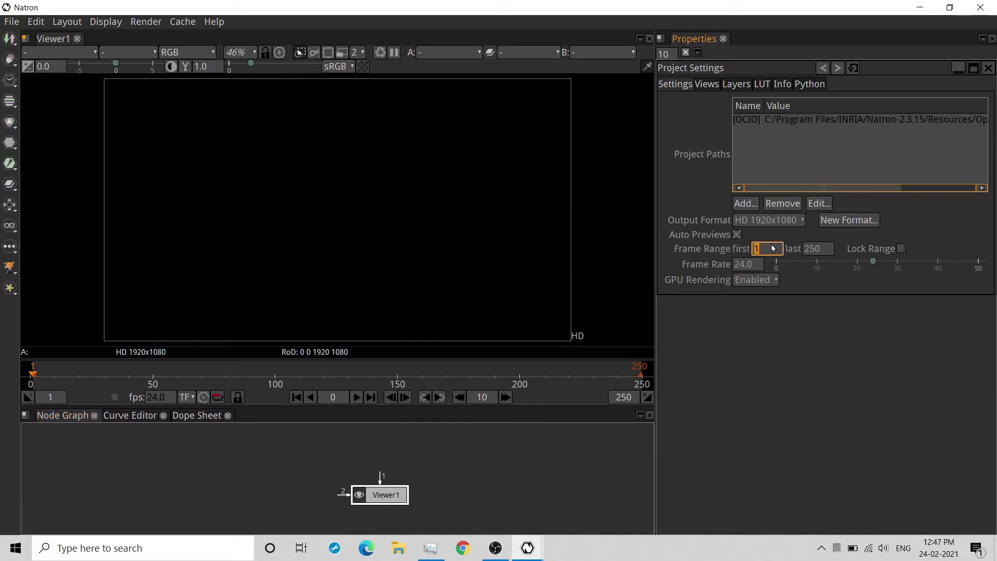
{"action": "left_click", "coordinate": [826, 248]}
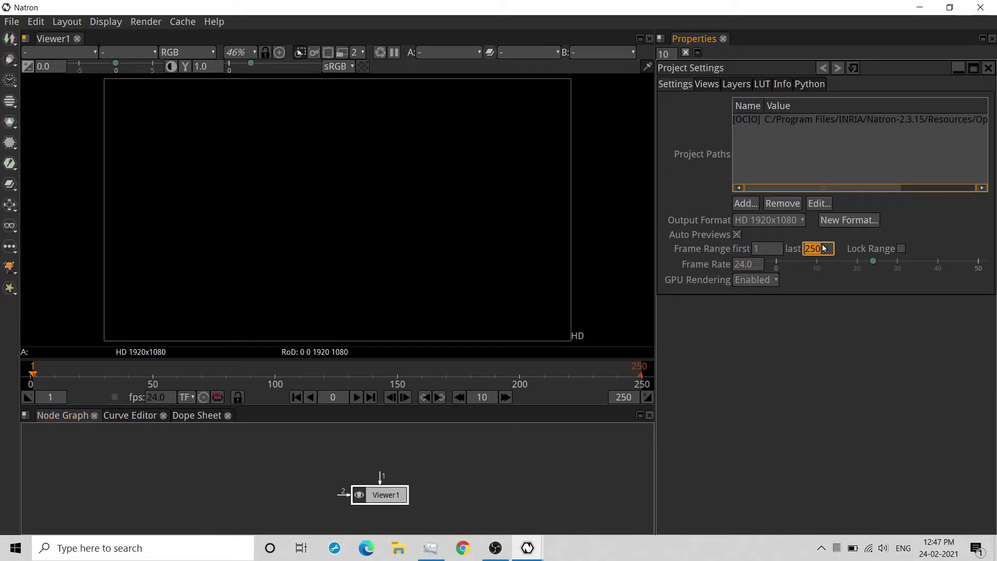
{"action": "type", "text": "240"}
{"action": "key", "text": "Return"}
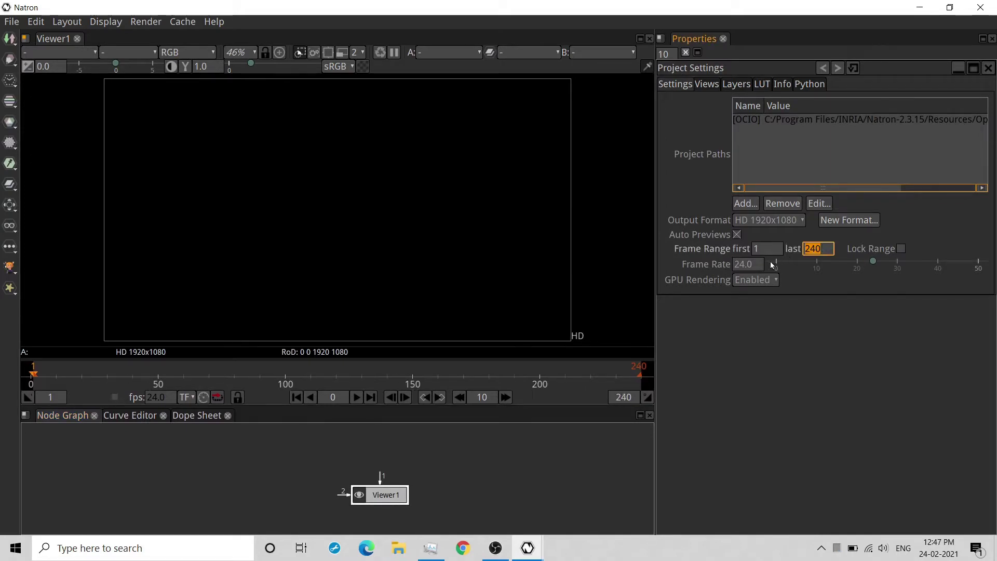
{"action": "left_click", "coordinate": [744, 266]}
{"action": "type", "text": "30"}
{"action": "key", "text": "Return"}
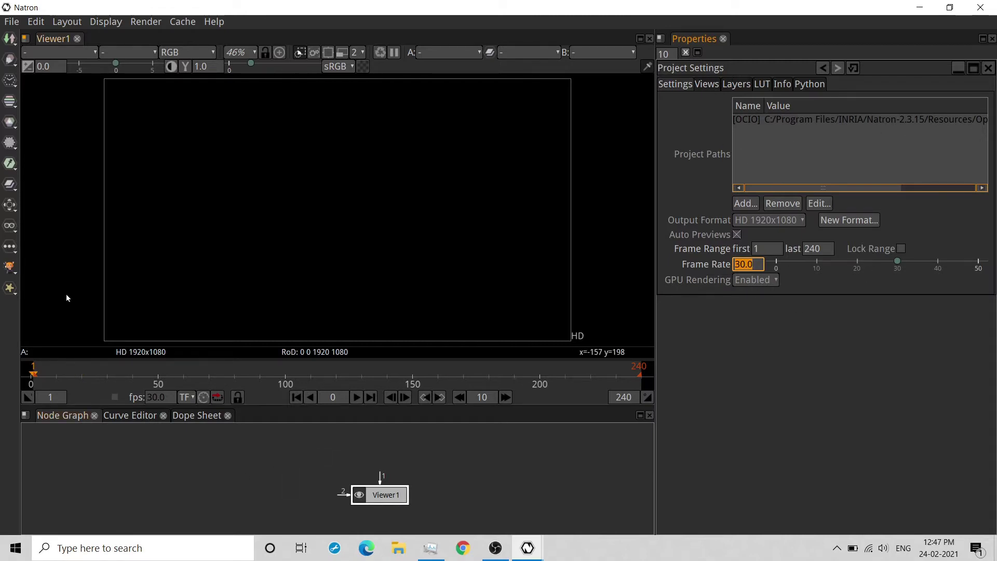
Step: Add a Shadertoy filter node and place it well to the left of the Viewer node in the node graph
{"action": "left_click", "coordinate": [12, 104]}
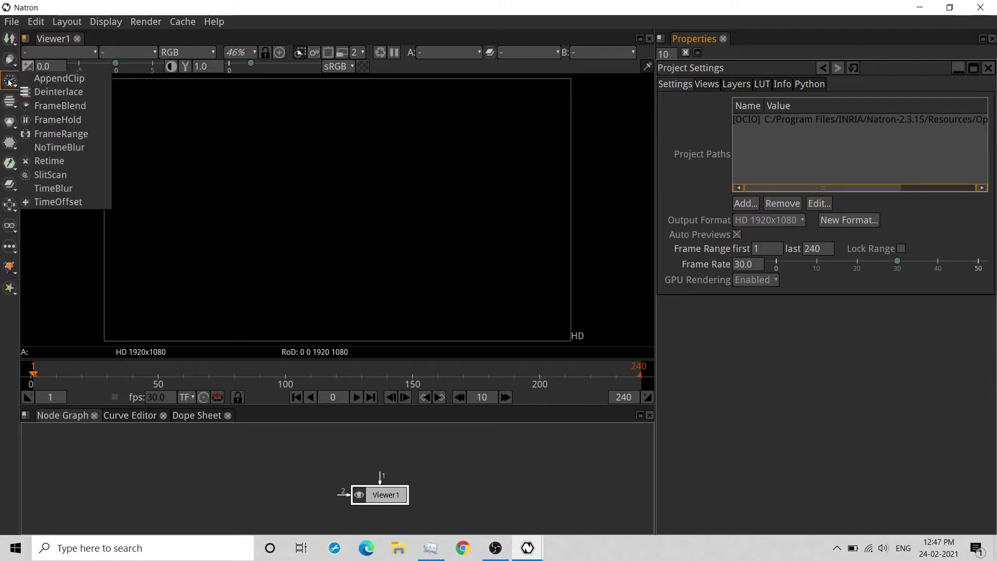
{"action": "mouse_move", "coordinate": [10, 144]}
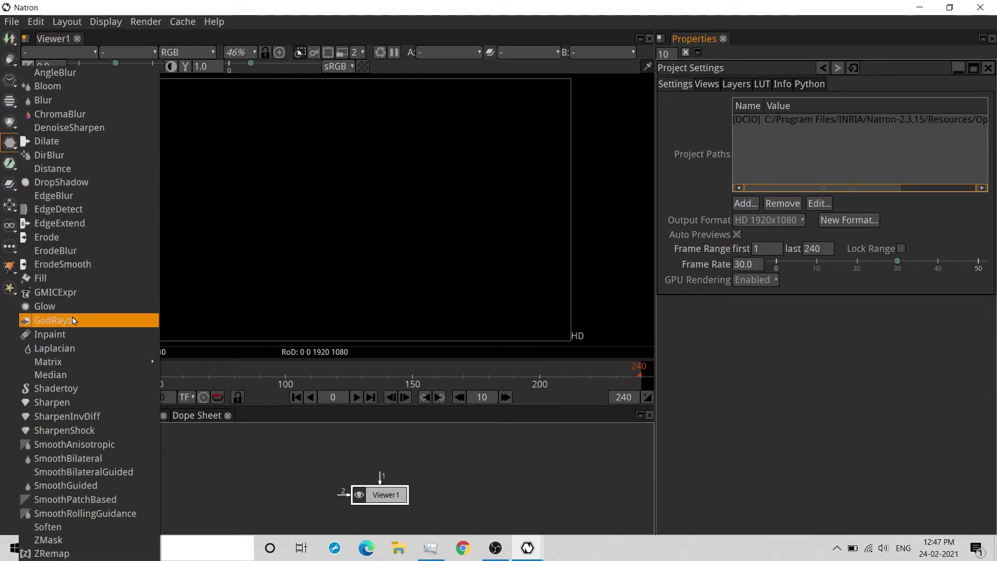
{"action": "left_click", "coordinate": [74, 389]}
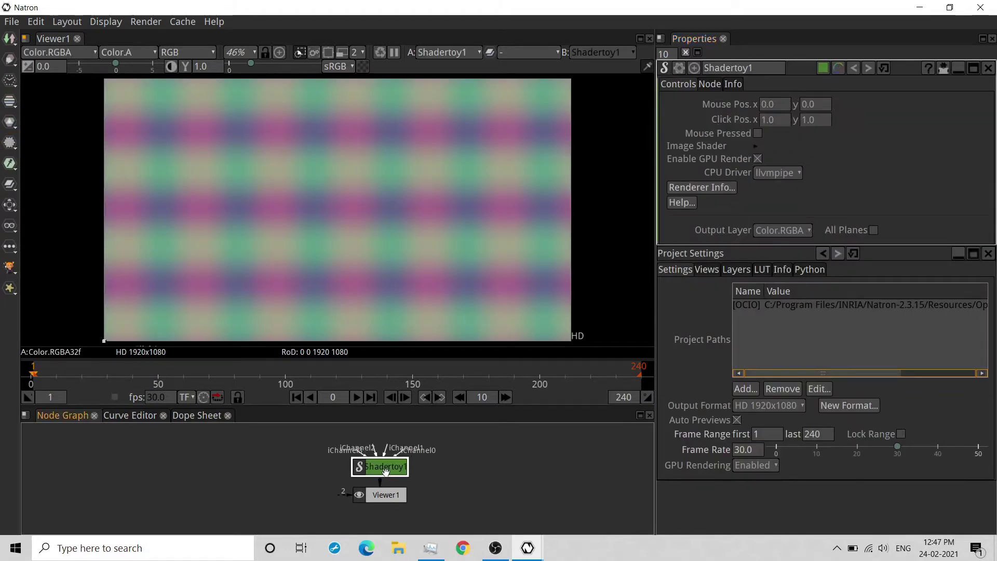
{"action": "left_click_drag", "start_coordinate": [385, 471], "coordinate": [188, 503]}
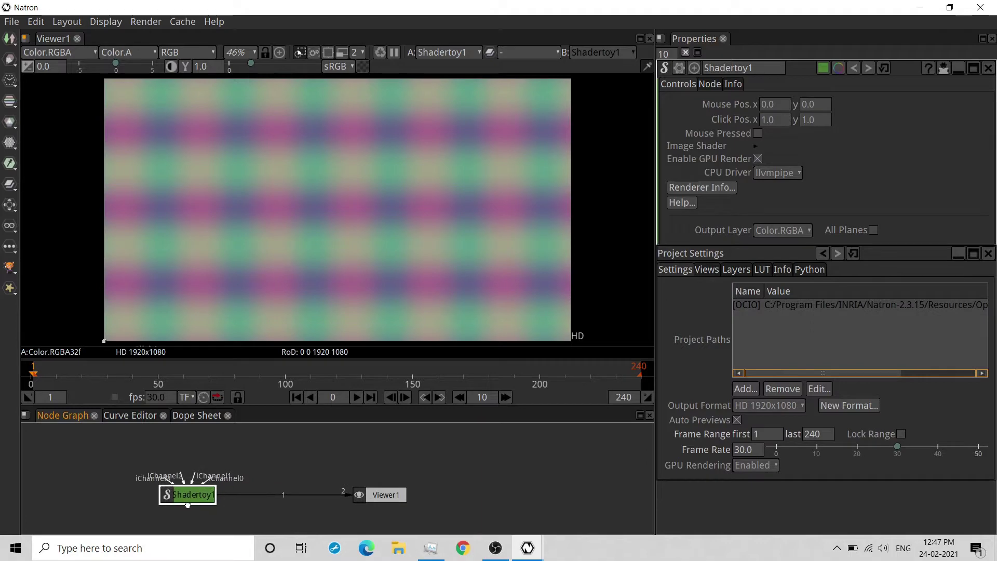
{"action": "left_click_drag", "start_coordinate": [381, 494], "coordinate": [408, 514]}
{"action": "left_click_drag", "start_coordinate": [200, 492], "coordinate": [181, 513]}
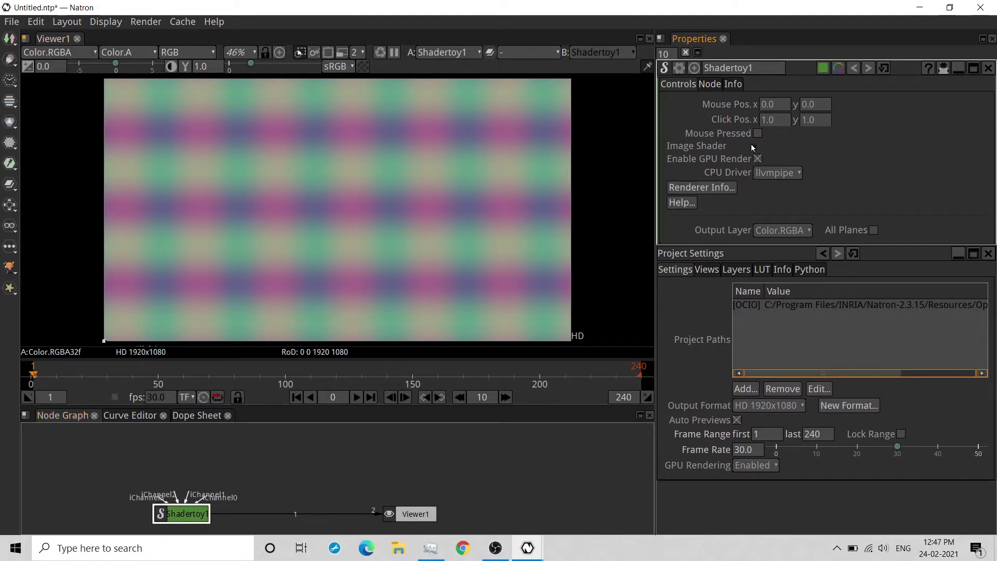
Step: Load the Star Tunnel preset as the Shadertoy node's image shader
{"action": "left_click", "coordinate": [757, 146]}
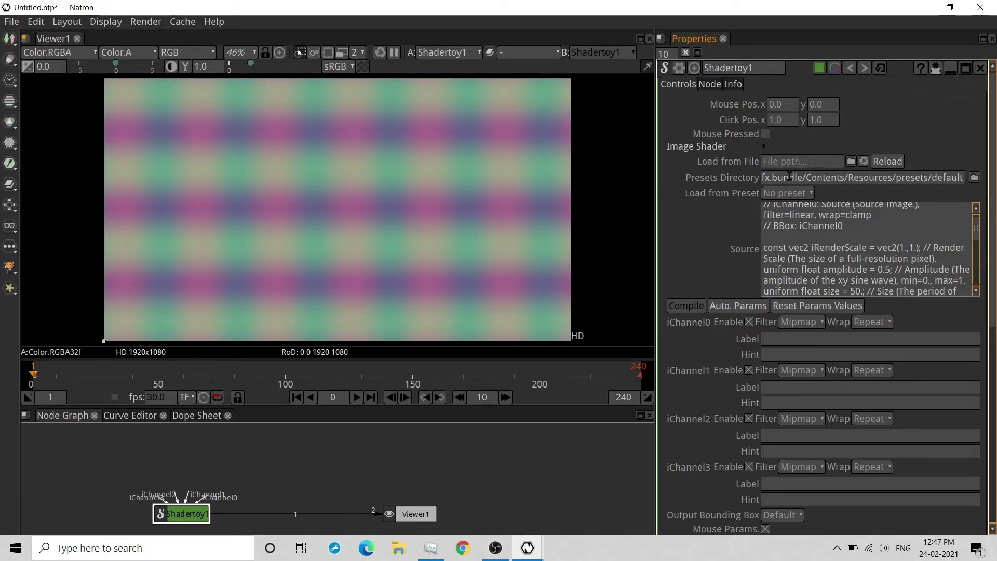
{"action": "left_click", "coordinate": [784, 192]}
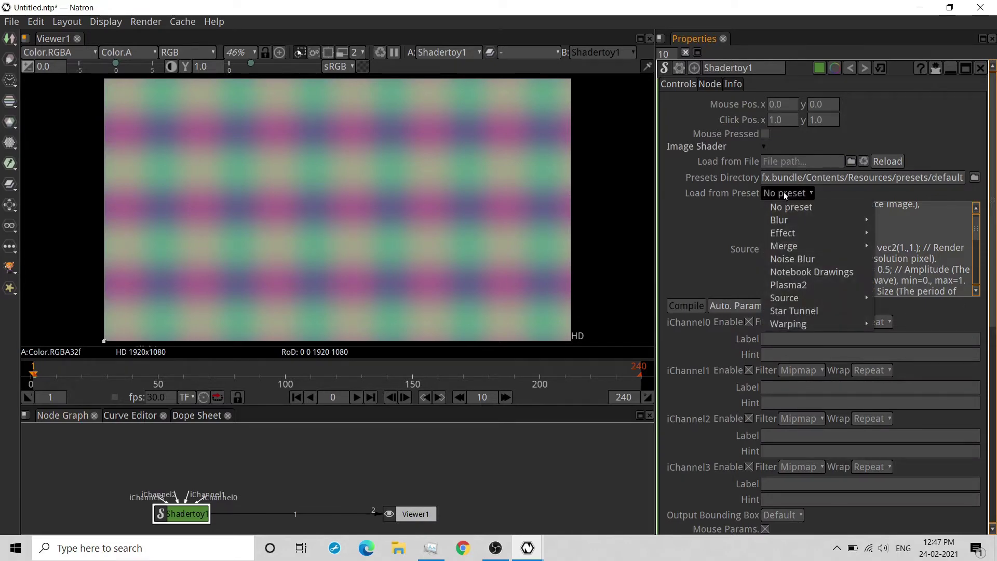
{"action": "left_click", "coordinate": [800, 316]}
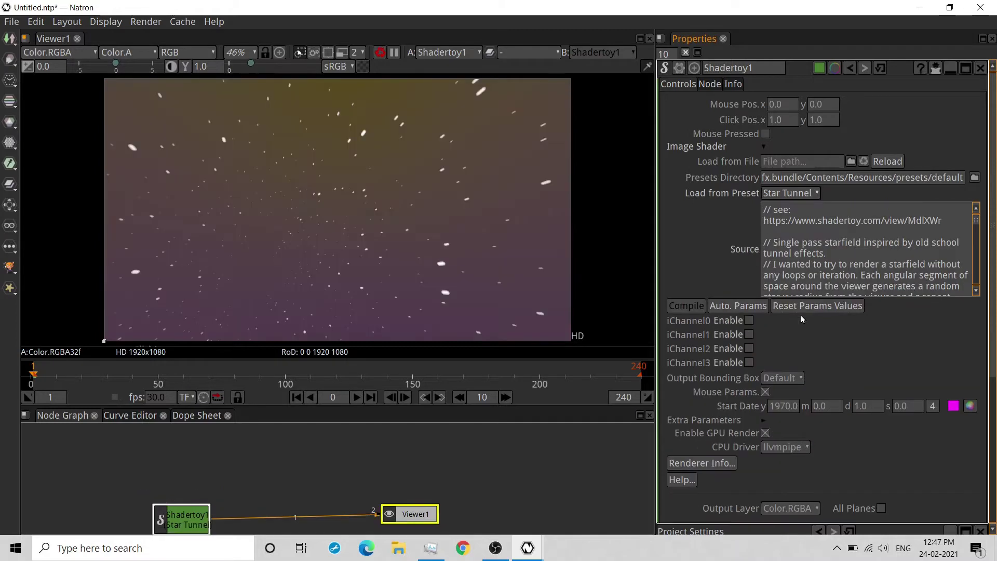
Step: Play back the starfield animation, stop it and return to the first frame
{"action": "left_click", "coordinate": [356, 397]}
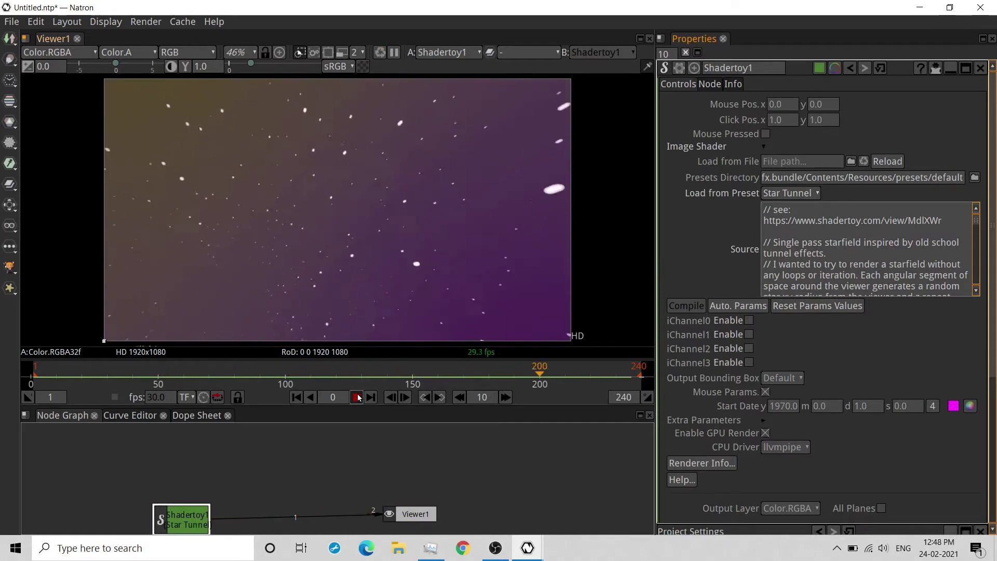
{"action": "left_click", "coordinate": [356, 397]}
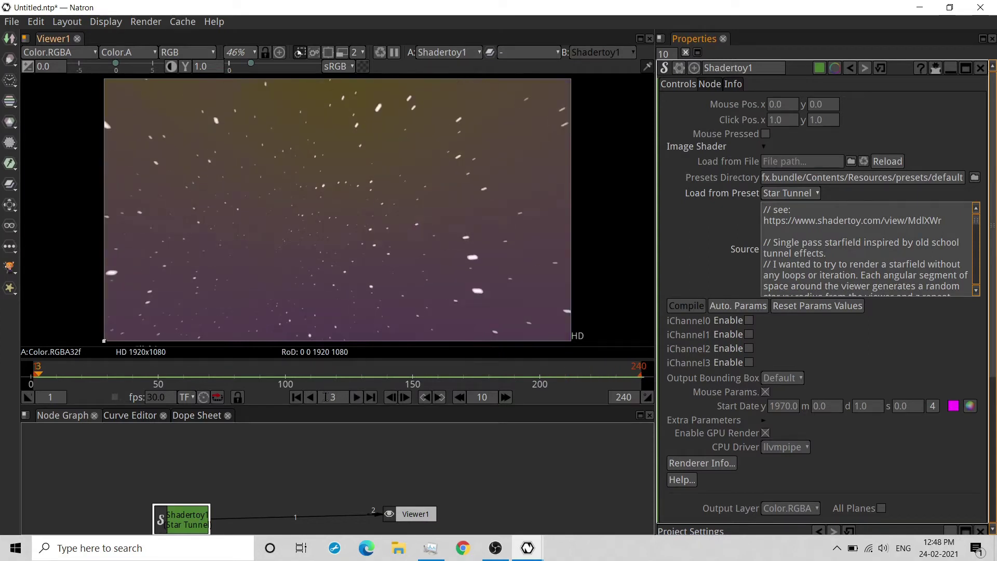
{"action": "left_click", "coordinate": [297, 397]}
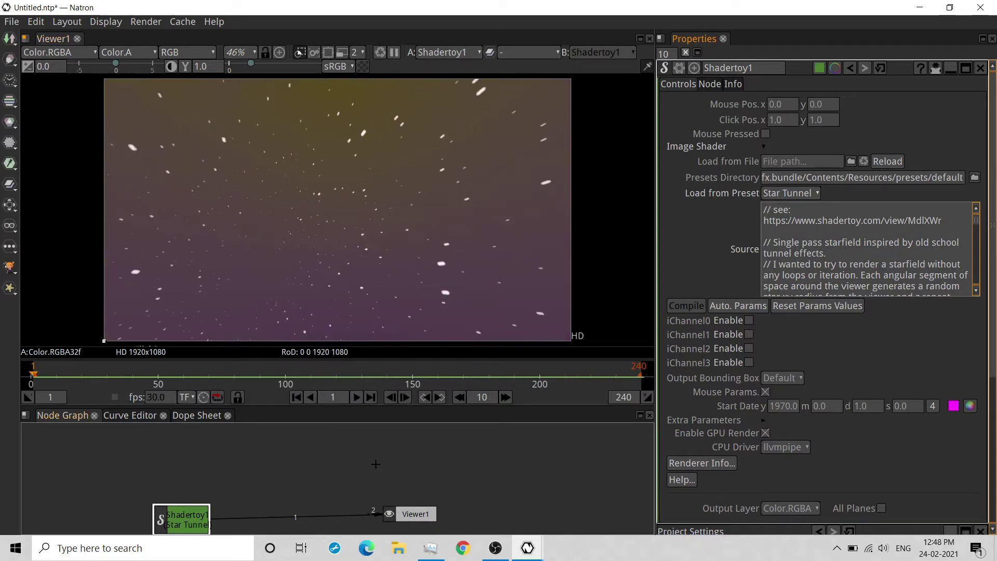
Step: Add a Merge node after the Shadertoy node and line it up between Shadertoy and the Viewer in an enlarged node graph
{"action": "right_click", "coordinate": [294, 454]}
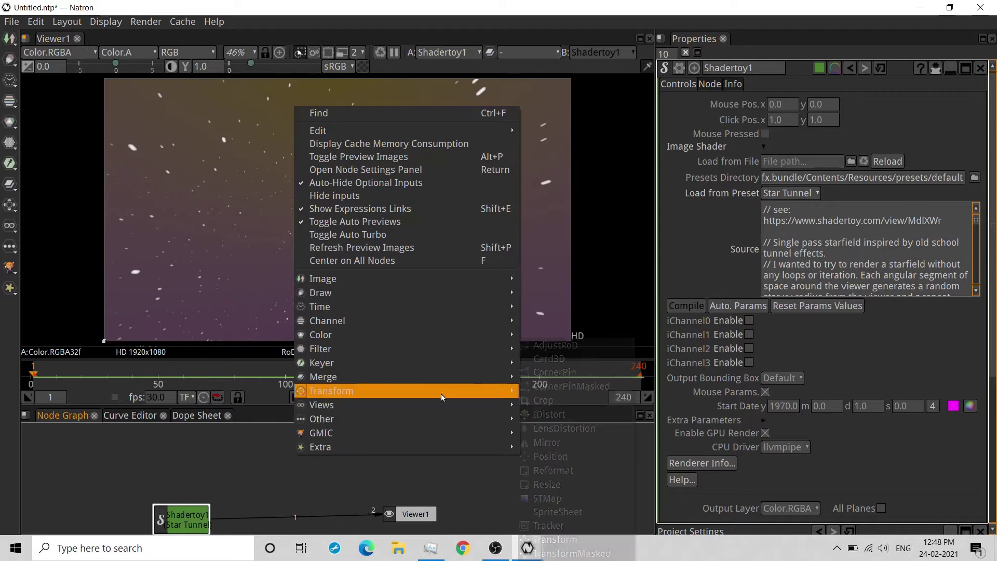
{"action": "mouse_move", "coordinate": [475, 379]}
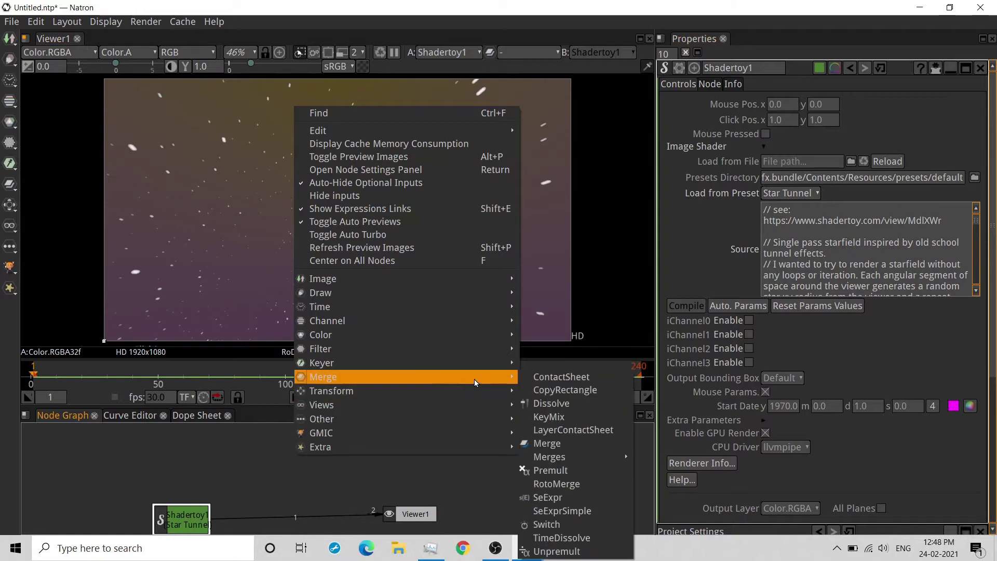
{"action": "left_click", "coordinate": [567, 444]}
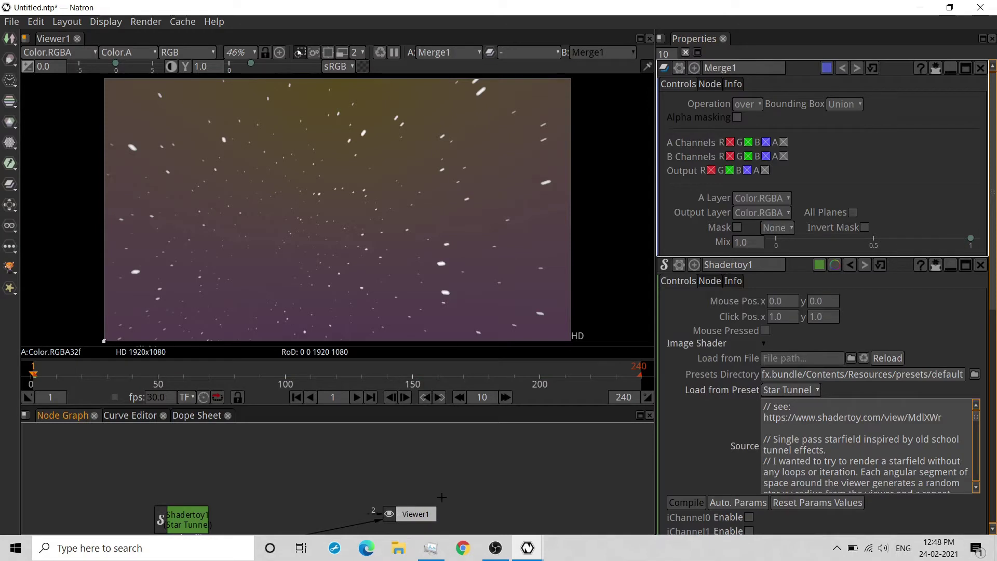
{"action": "key", "text": "space"}
{"action": "left_click_drag", "start_coordinate": [181, 184], "coordinate": [271, 144]}
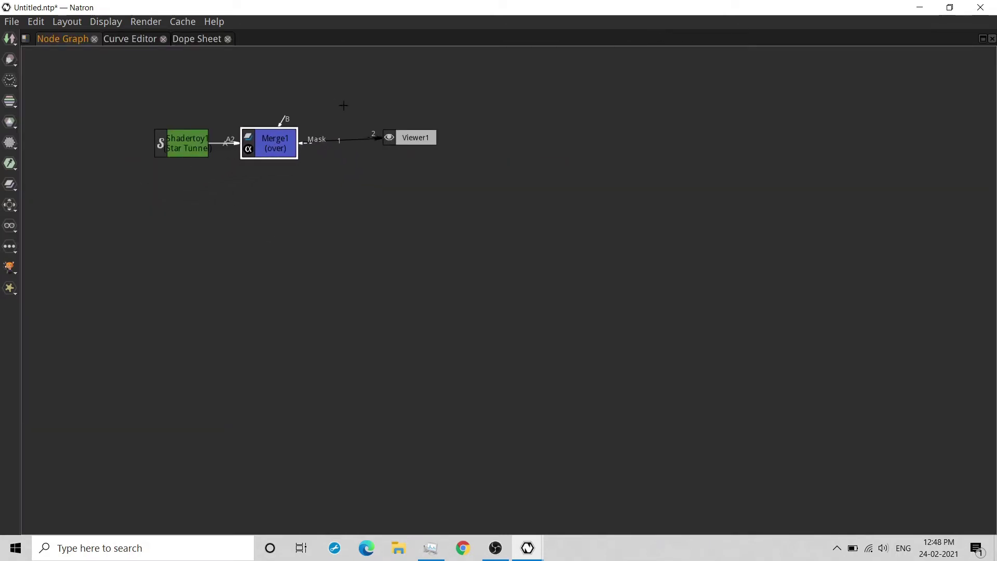
{"action": "key", "text": "space"}
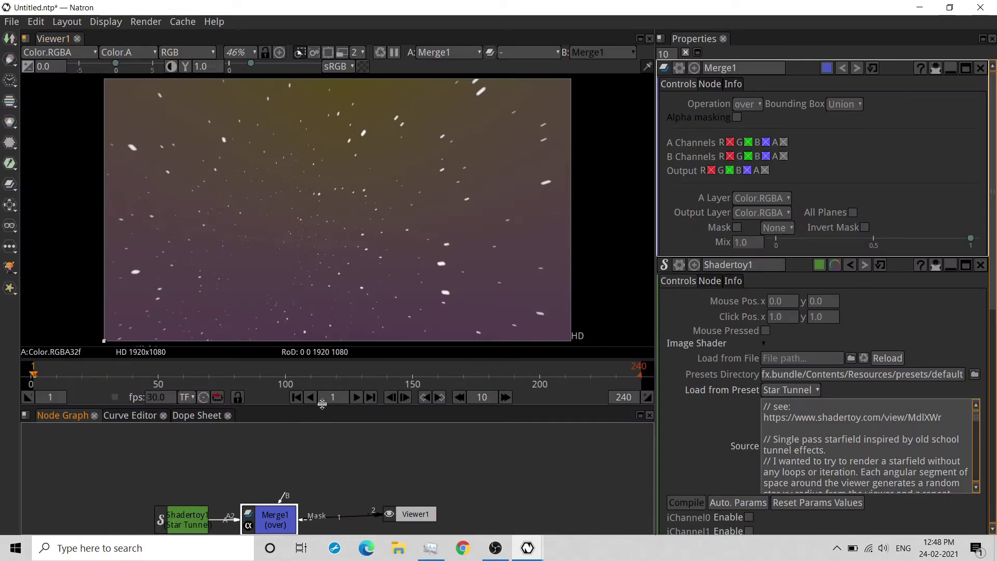
{"action": "left_click_drag", "start_coordinate": [322, 403], "coordinate": [321, 380]}
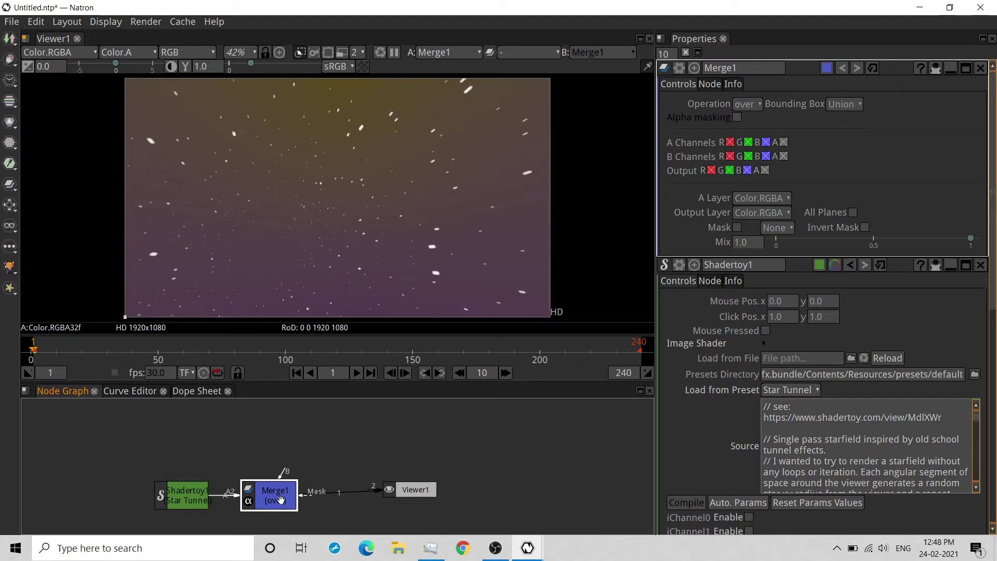
{"action": "left_click_drag", "start_coordinate": [280, 499], "coordinate": [289, 499]}
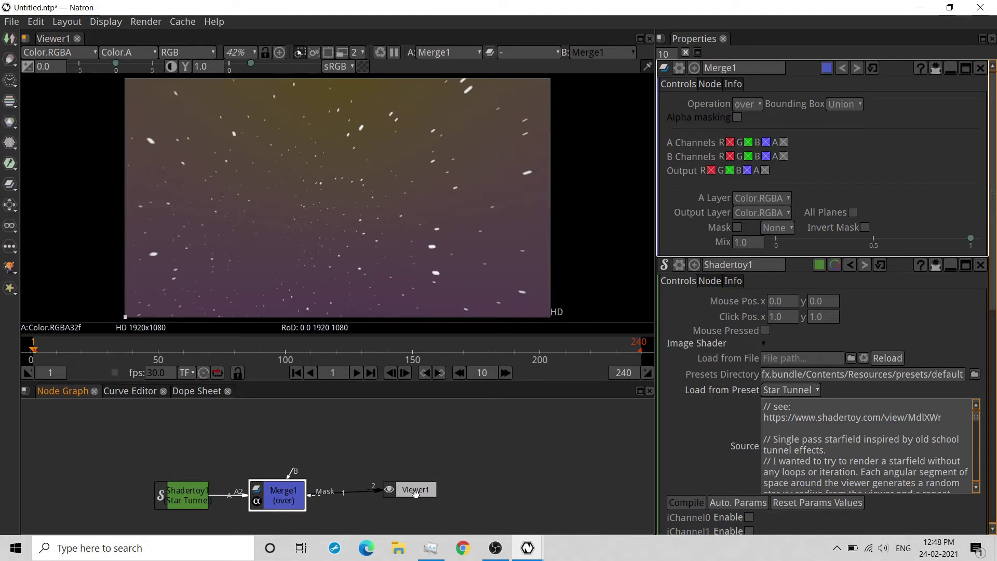
{"action": "left_click_drag", "start_coordinate": [430, 493], "coordinate": [455, 499]}
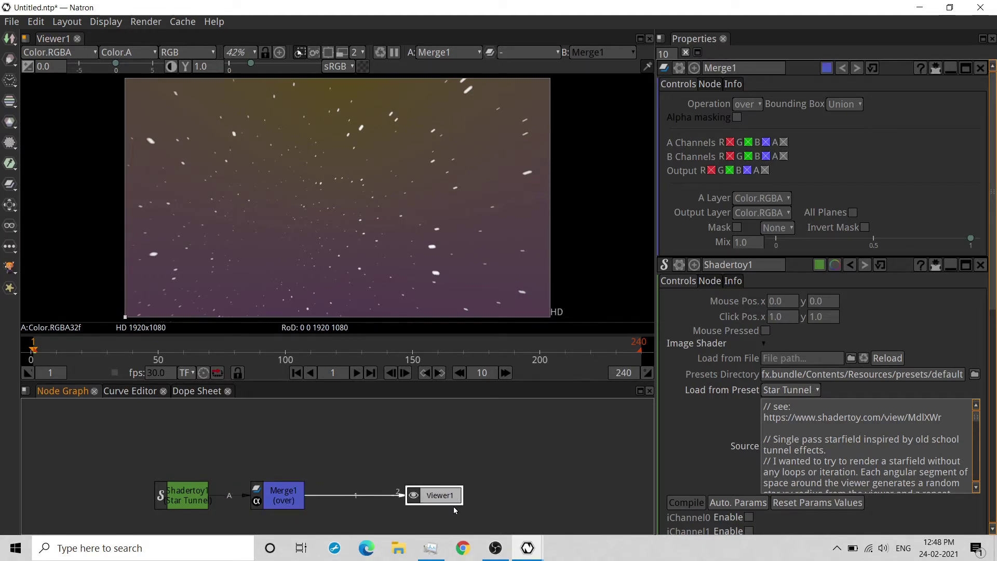
Step: Add a Solid node from the Merge node, placing it above Merge and moving Merge slightly down
{"action": "left_click", "coordinate": [299, 492]}
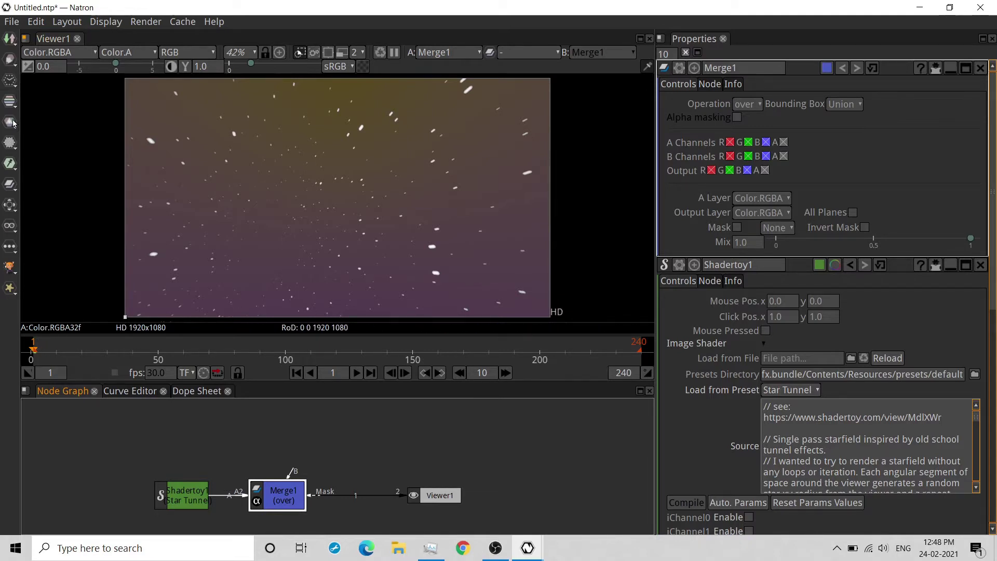
{"action": "left_click", "coordinate": [10, 60]}
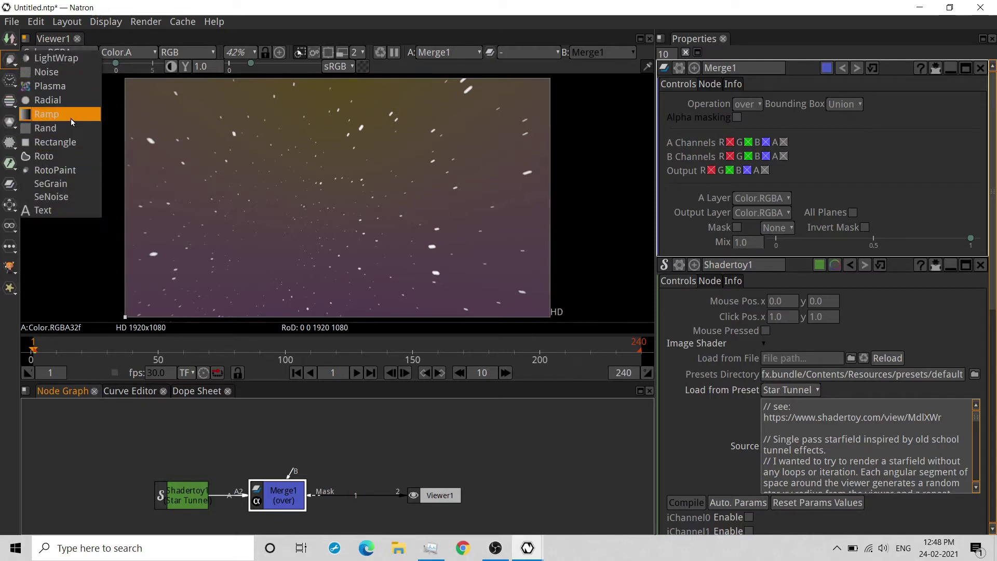
{"action": "left_click", "coordinate": [10, 39]}
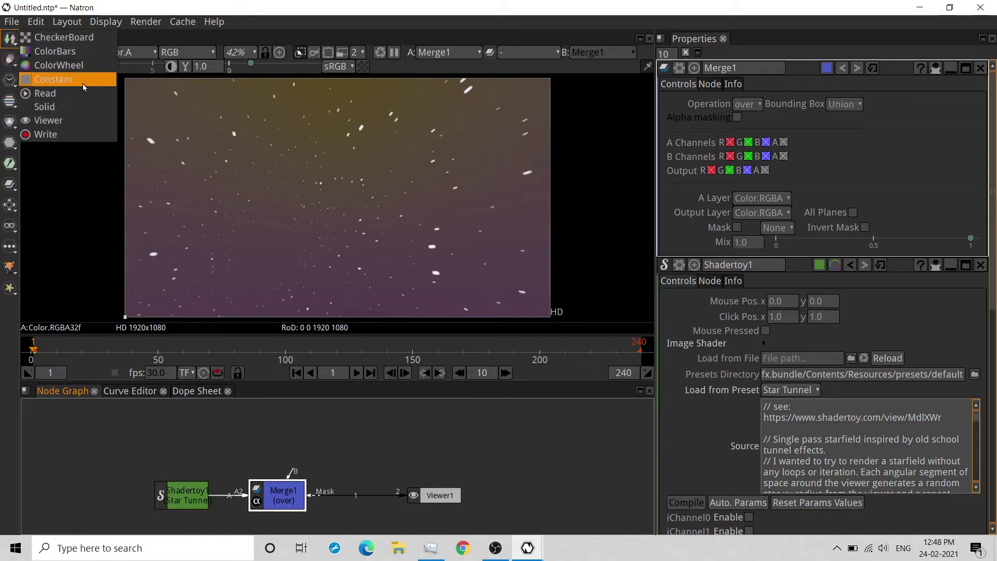
{"action": "left_click", "coordinate": [84, 106]}
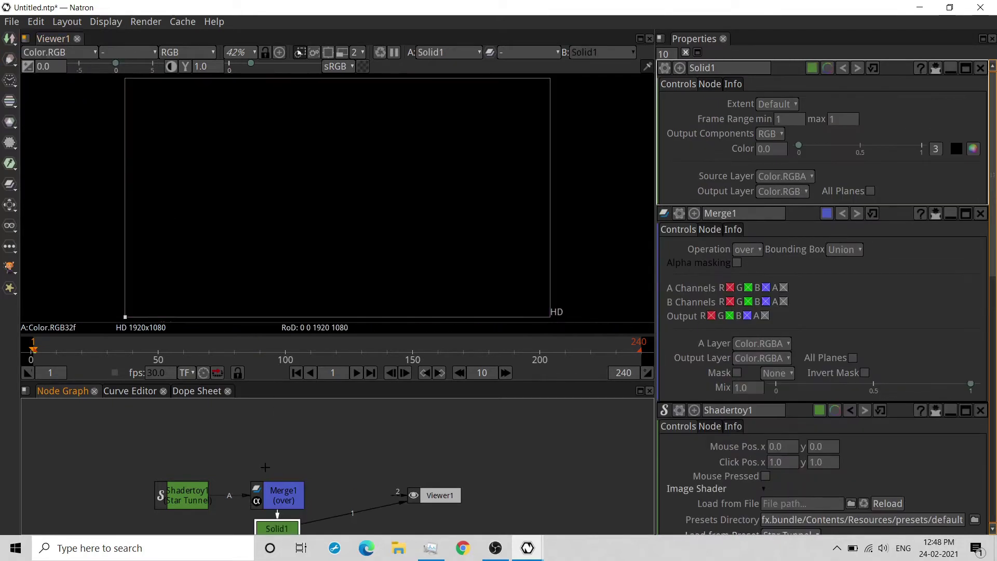
{"action": "left_click_drag", "start_coordinate": [271, 520], "coordinate": [283, 461]}
{"action": "left_click", "coordinate": [284, 500]}
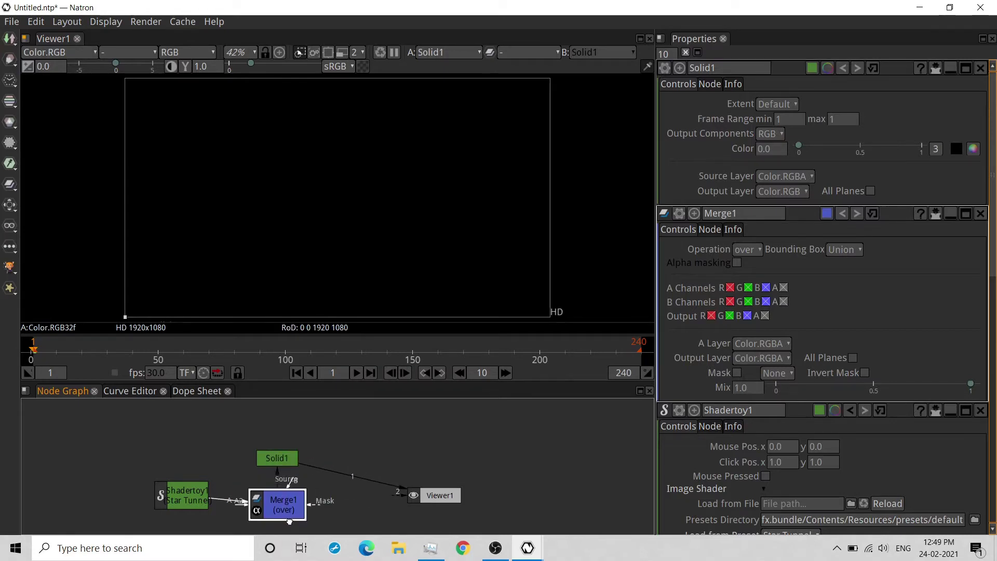
Step: Set the Solid node's color to the bright green basic color with RGB values 0, 170, 0
{"action": "left_click", "coordinate": [285, 461]}
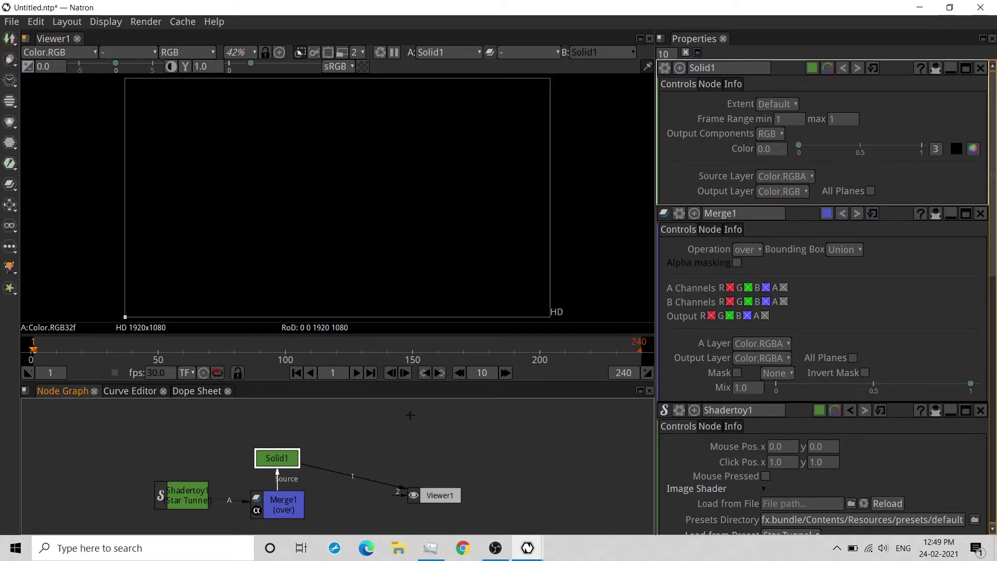
{"action": "left_click", "coordinate": [969, 150]}
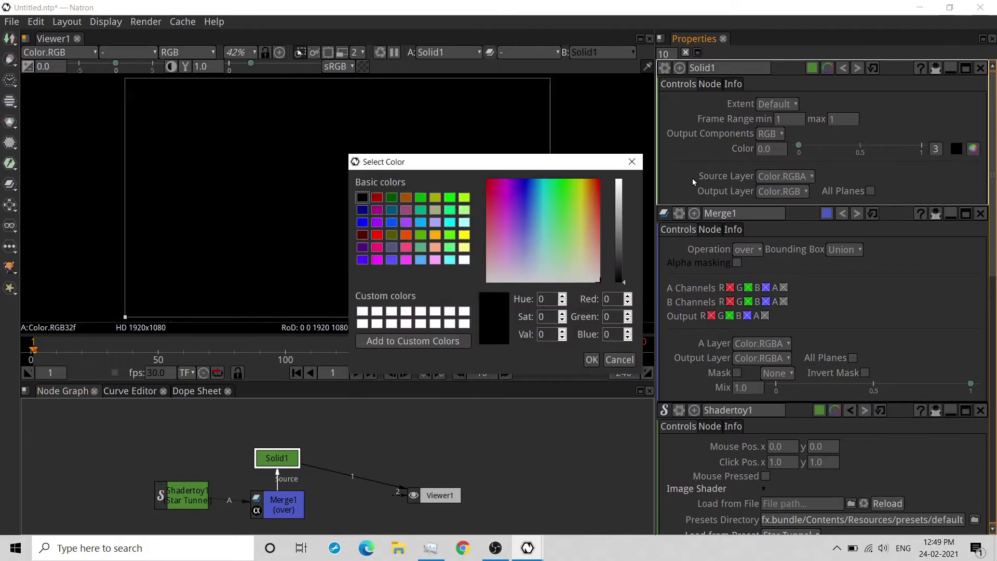
{"action": "left_click", "coordinate": [393, 198]}
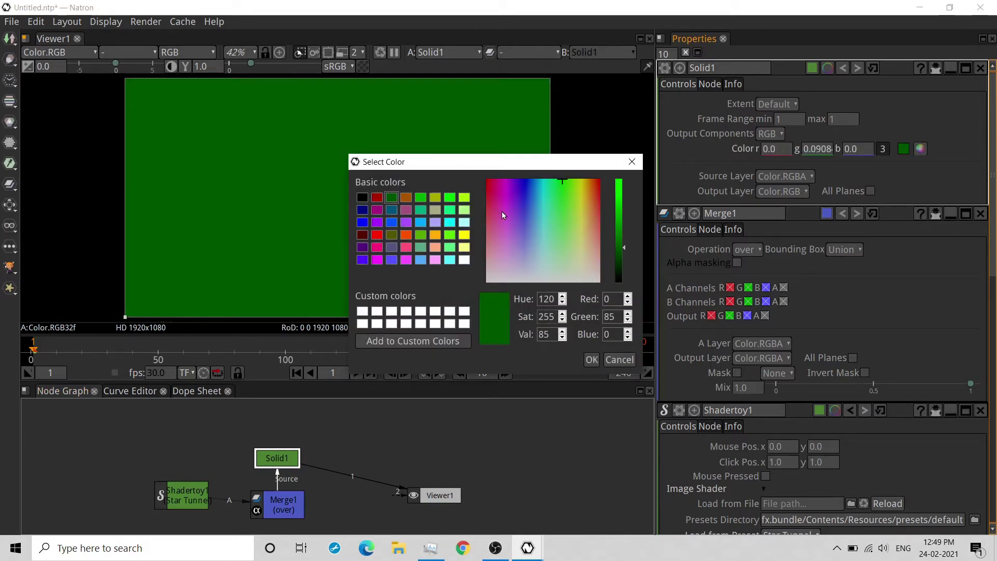
{"action": "left_click", "coordinate": [422, 199]}
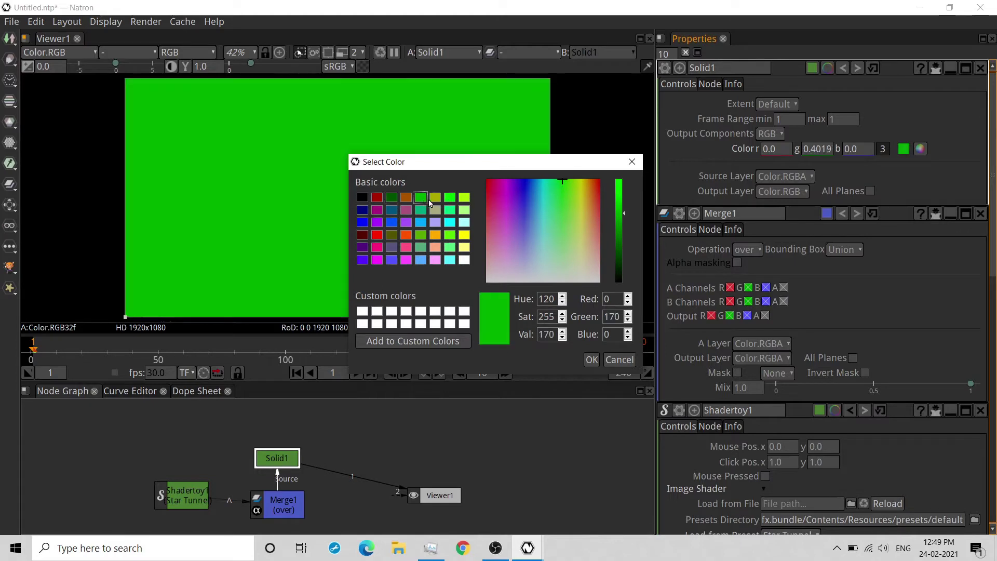
{"action": "left_click", "coordinate": [592, 359]}
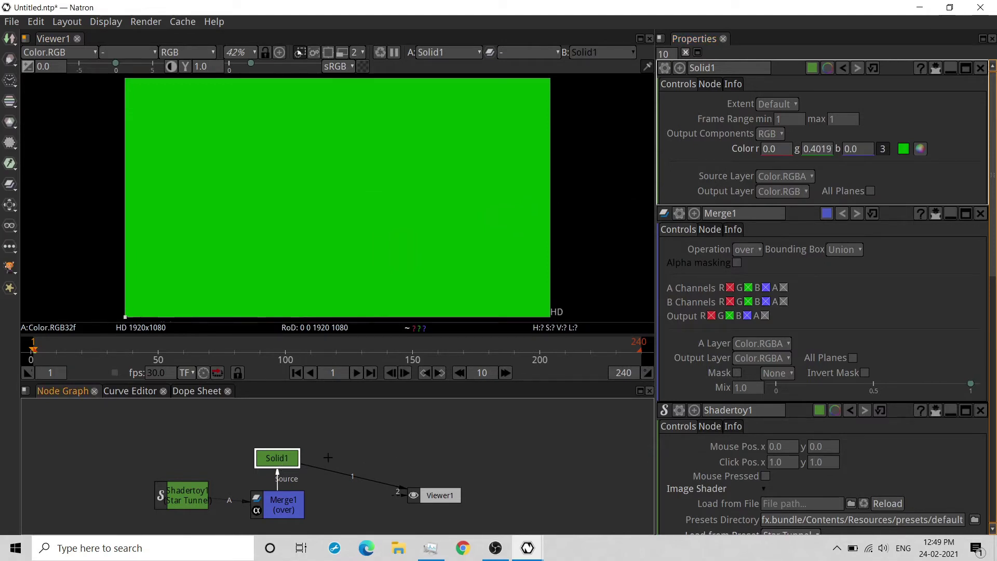
{"action": "left_click", "coordinate": [371, 440]}
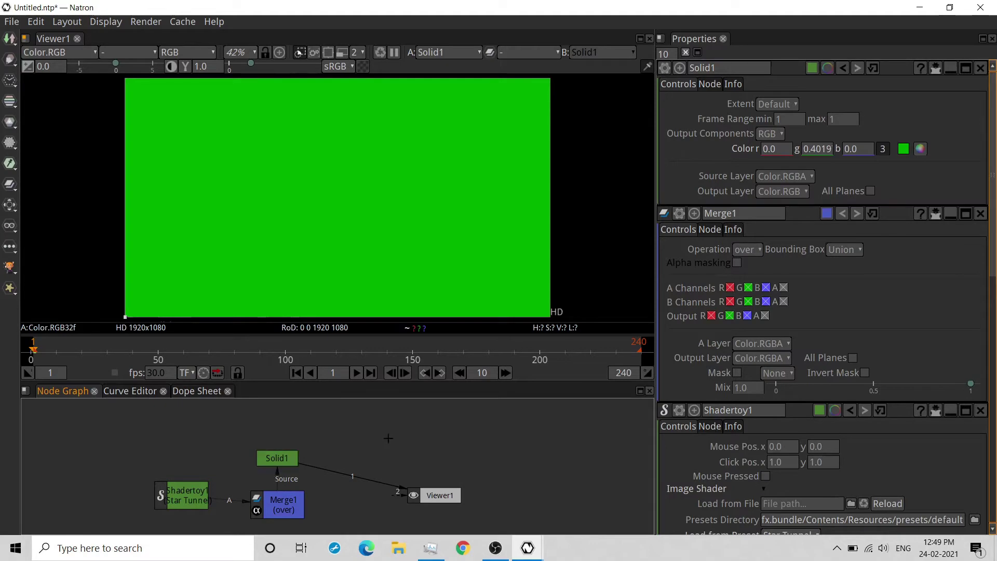
Step: Add a Rectangle node to the node graph and place it directly above the Solid node
{"action": "right_click", "coordinate": [388, 438]}
{"action": "mouse_move", "coordinate": [602, 264]}
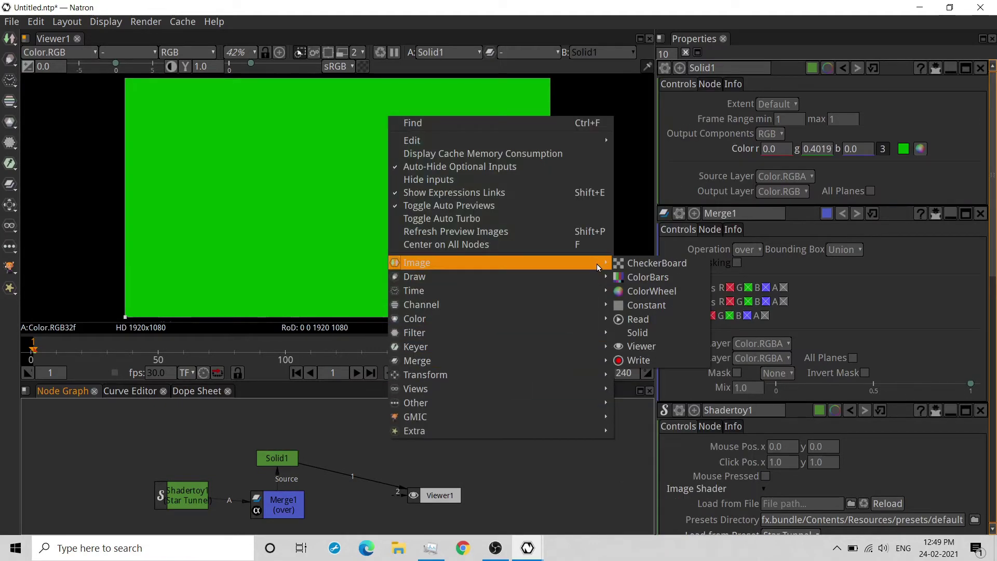
{"action": "mouse_move", "coordinate": [592, 281]}
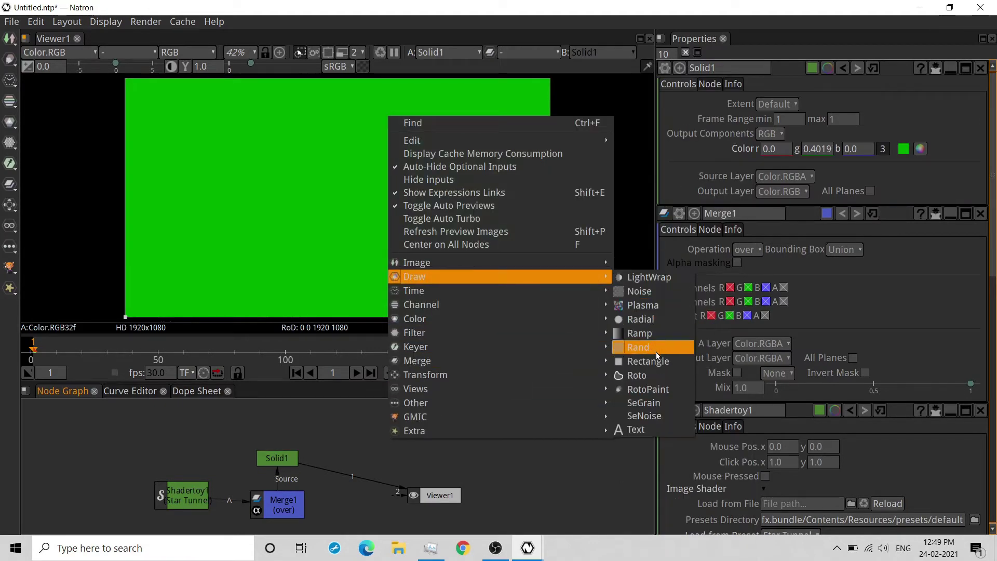
{"action": "left_click", "coordinate": [656, 365]}
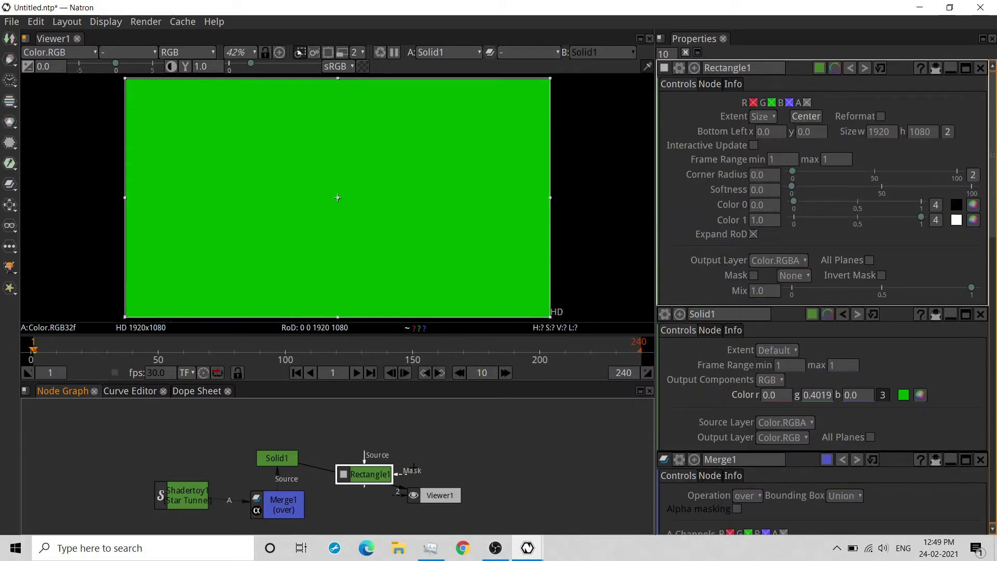
{"action": "left_click_drag", "start_coordinate": [371, 474], "coordinate": [285, 436]}
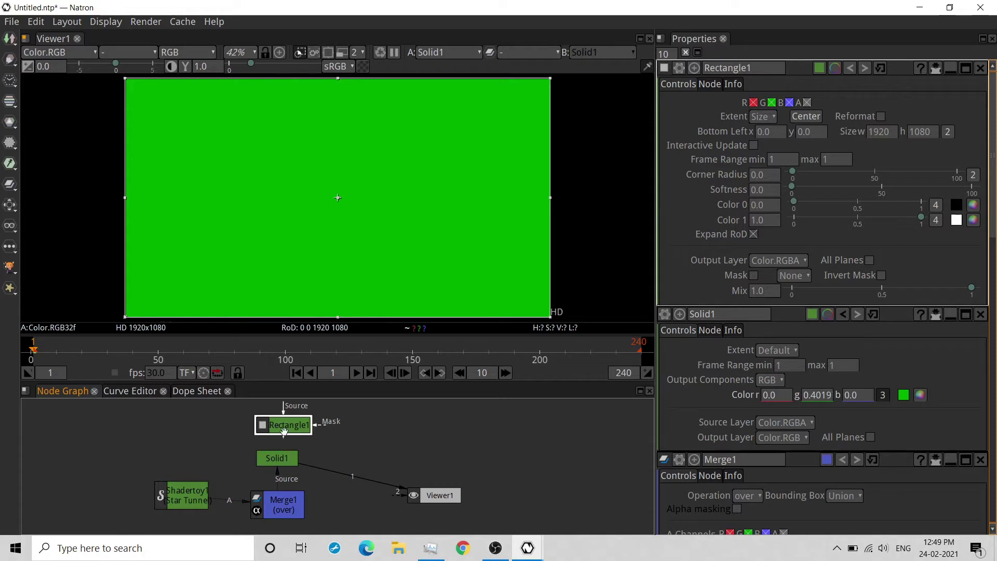
Step: Try to connect the Rectangle node's output to the Solid node below it
{"action": "left_click_drag", "start_coordinate": [285, 444], "coordinate": [283, 460]}
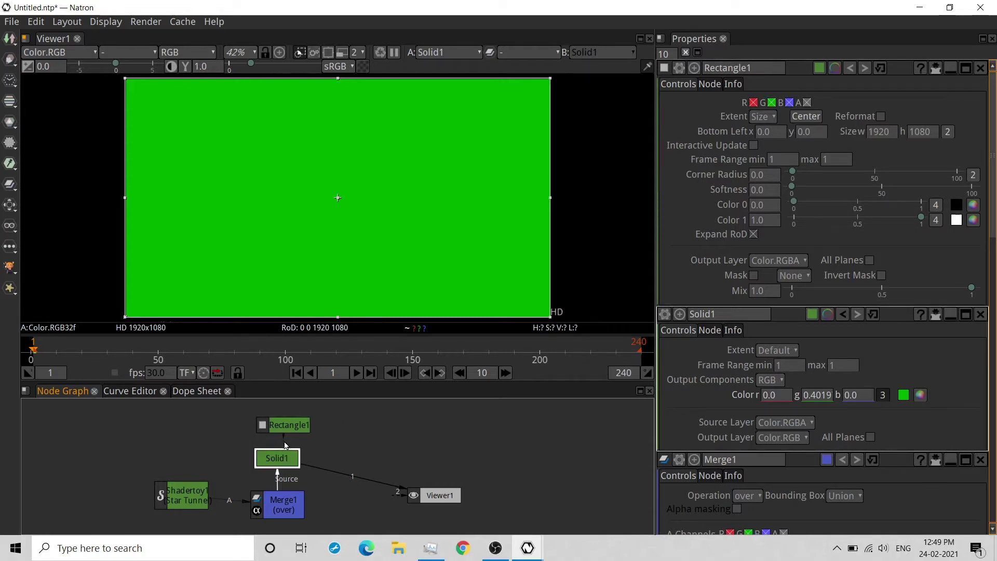
{"action": "left_click", "coordinate": [284, 428]}
{"action": "left_click_drag", "start_coordinate": [284, 442], "coordinate": [284, 459]}
{"action": "left_click", "coordinate": [285, 432]}
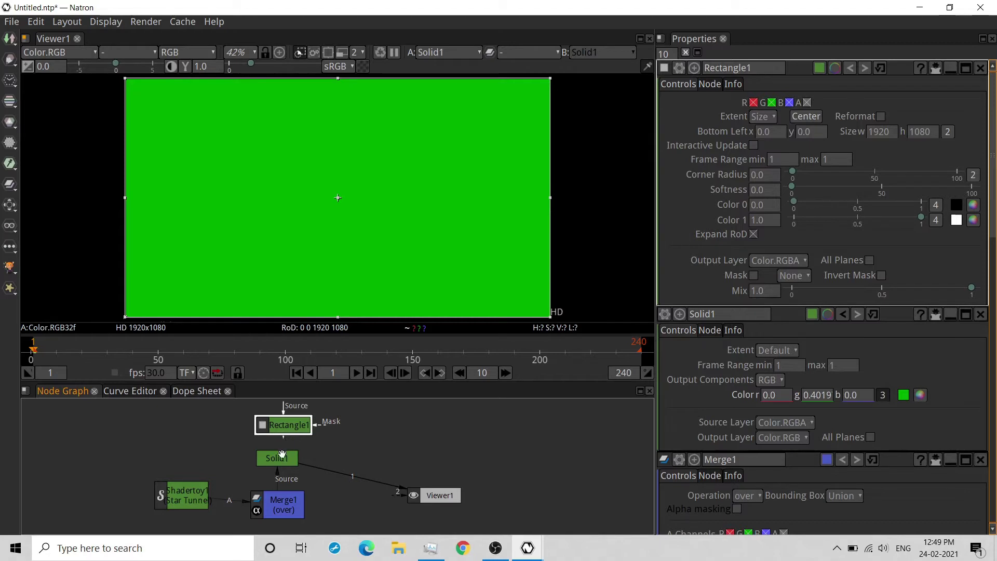
{"action": "left_click", "coordinate": [281, 455]}
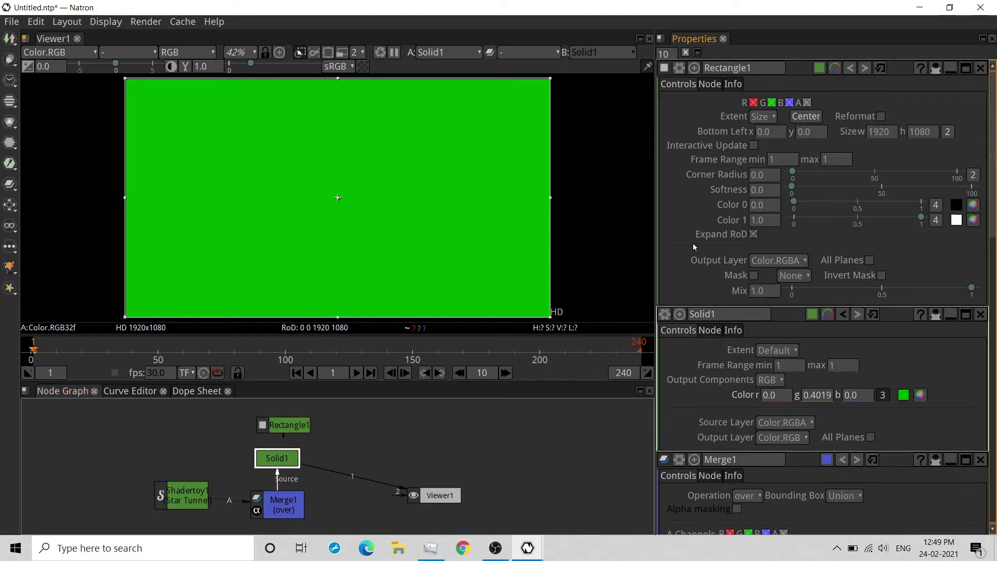
Step: Pull the rectangle's left edge inward to about x 380, making it about 1540 pixels wide
{"action": "left_click", "coordinate": [126, 199]}
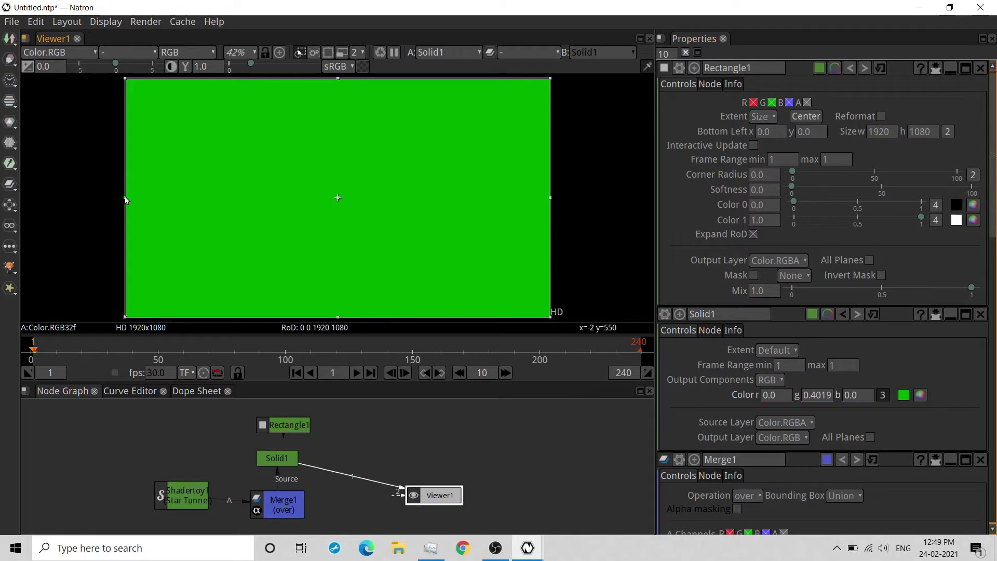
{"action": "left_click_drag", "start_coordinate": [126, 200], "coordinate": [210, 200]}
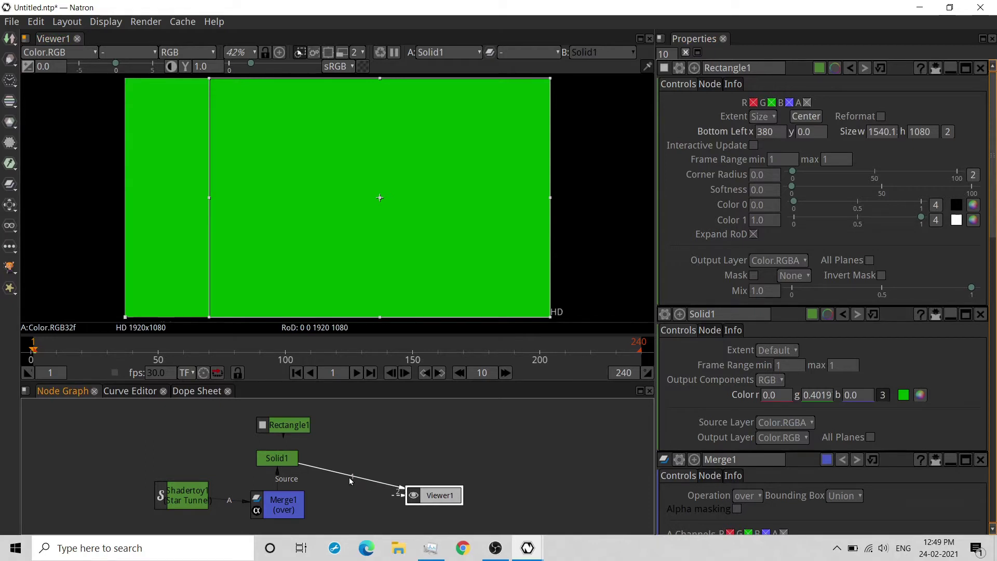
Step: Disconnect the Viewer from the Solid node and connect it to the Merge node
{"action": "left_click_drag", "start_coordinate": [340, 476], "coordinate": [389, 461]}
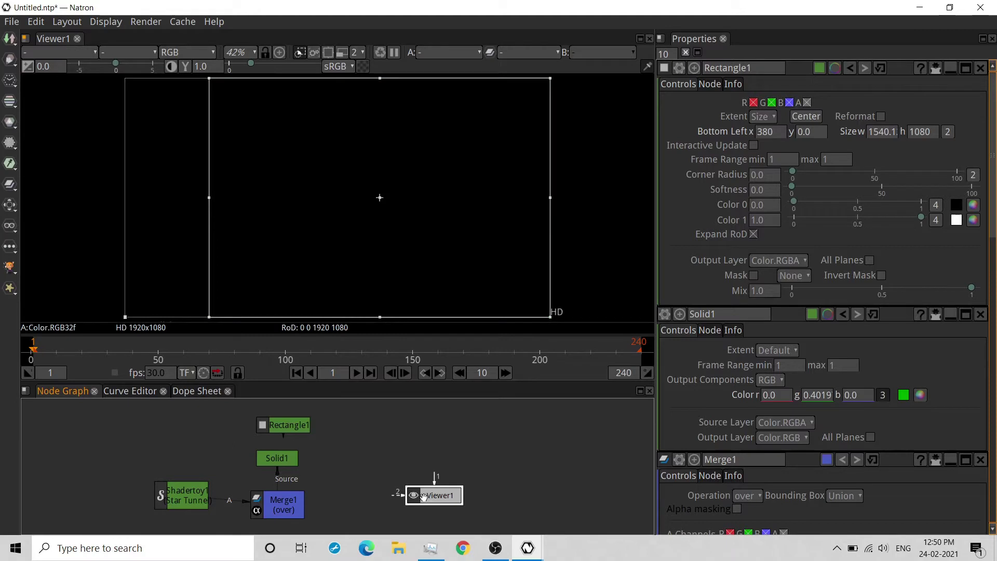
{"action": "left_click_drag", "start_coordinate": [418, 497], "coordinate": [283, 515]}
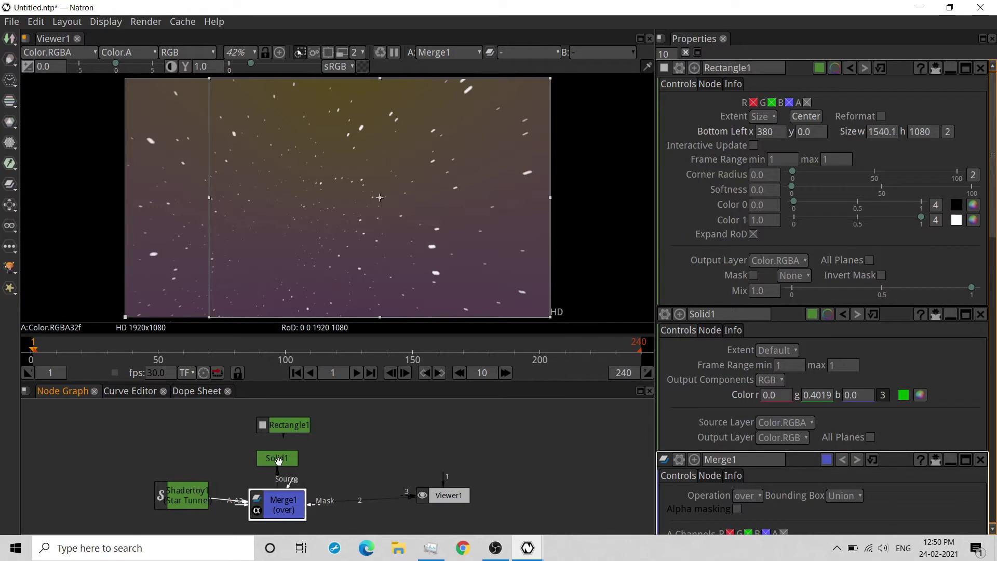
{"action": "left_click", "coordinate": [279, 462]}
Step: Narrow the rectangle from both sides to about 785 pixels wide, with its left edge at about x 666
{"action": "left_click_drag", "start_coordinate": [209, 199], "coordinate": [272, 207]}
{"action": "left_click_drag", "start_coordinate": [550, 198], "coordinate": [442, 205]}
{"action": "left_click", "coordinate": [273, 467]}
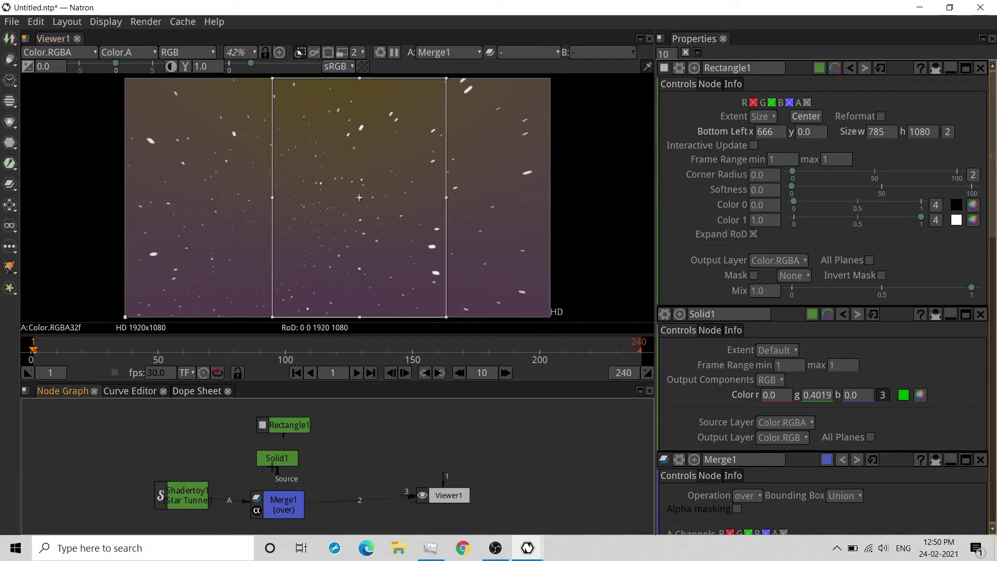
Step: Disconnect the Shadertoy node from Merge and remove the link between Merge and the Solid node's source
{"action": "left_click", "coordinate": [279, 460]}
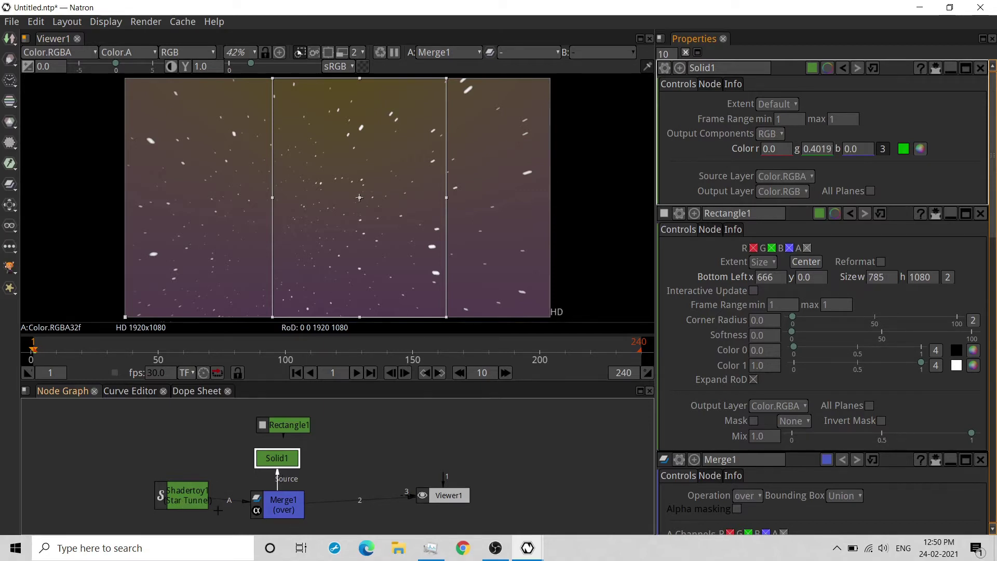
{"action": "left_click", "coordinate": [206, 502]}
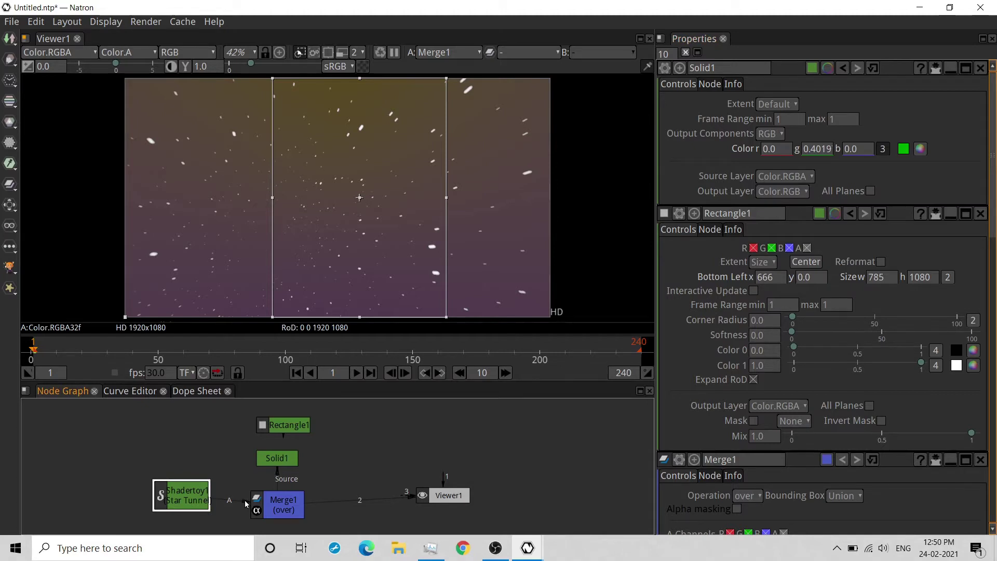
{"action": "left_click_drag", "start_coordinate": [245, 503], "coordinate": [178, 452]}
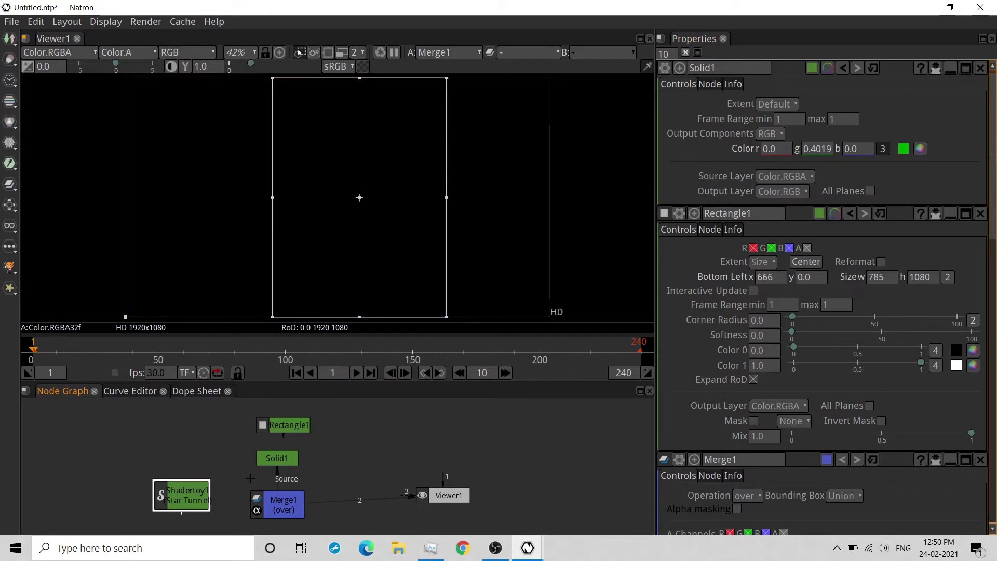
{"action": "left_click_drag", "start_coordinate": [279, 474], "coordinate": [246, 461]}
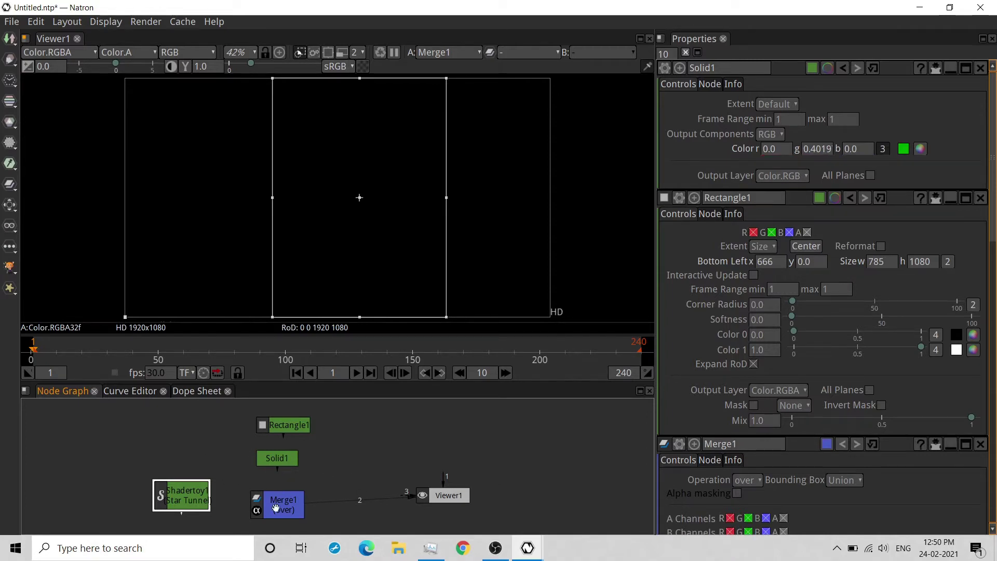
Step: Connect the Solid node to Merge's A input and the Shadertoy node to its B input
{"action": "left_click", "coordinate": [279, 508]}
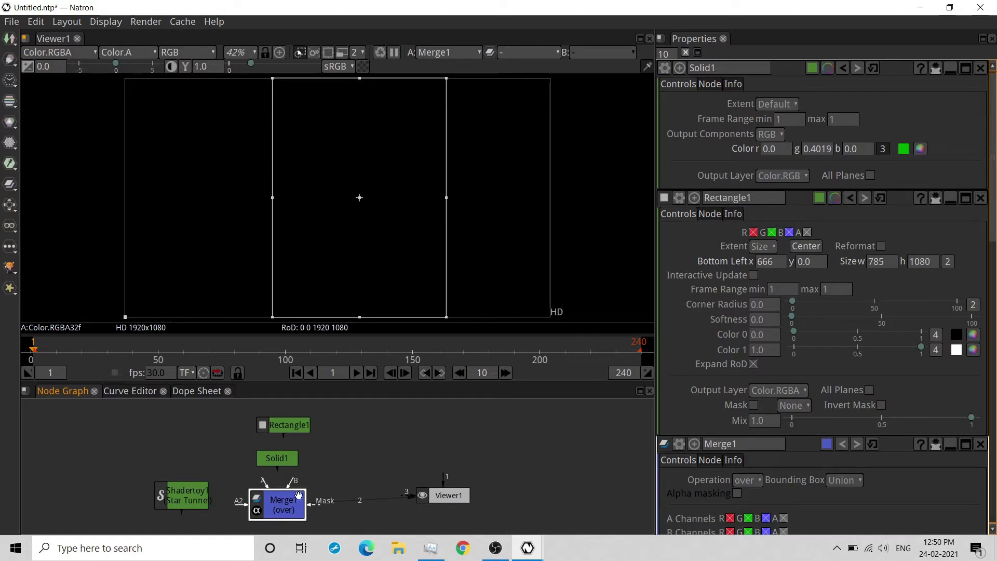
{"action": "left_click", "coordinate": [192, 500]}
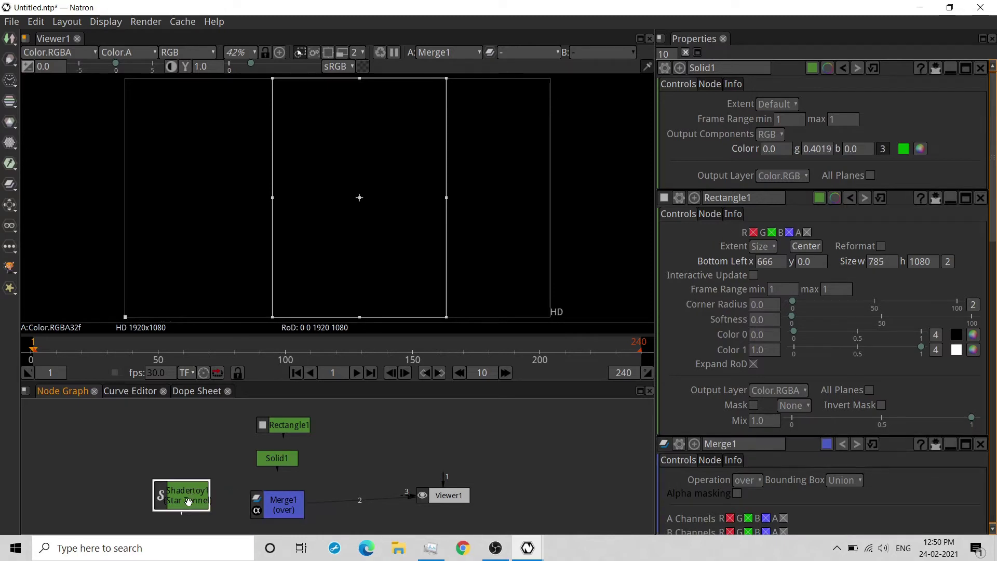
{"action": "left_click", "coordinate": [281, 459]}
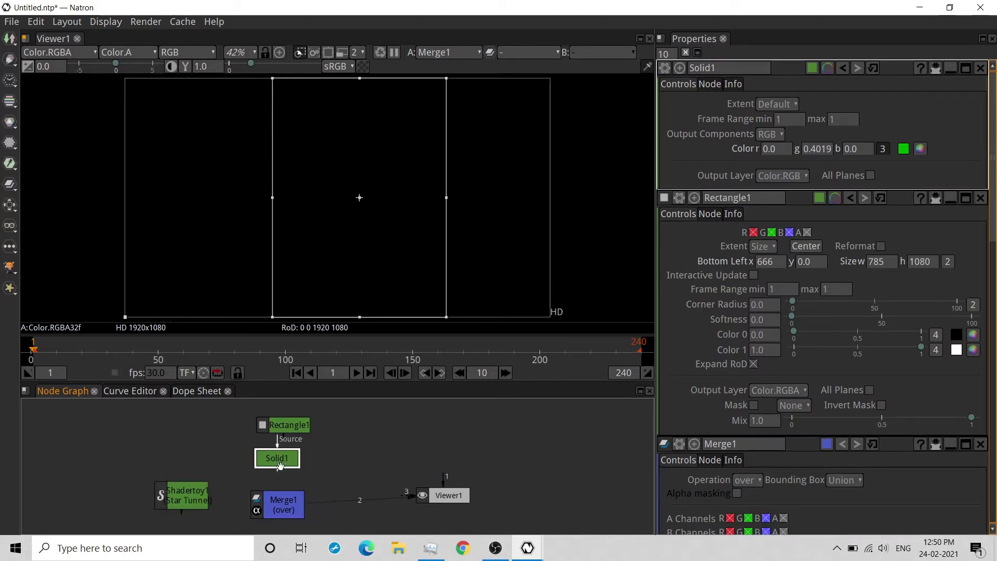
{"action": "left_click_drag", "start_coordinate": [276, 470], "coordinate": [277, 508]}
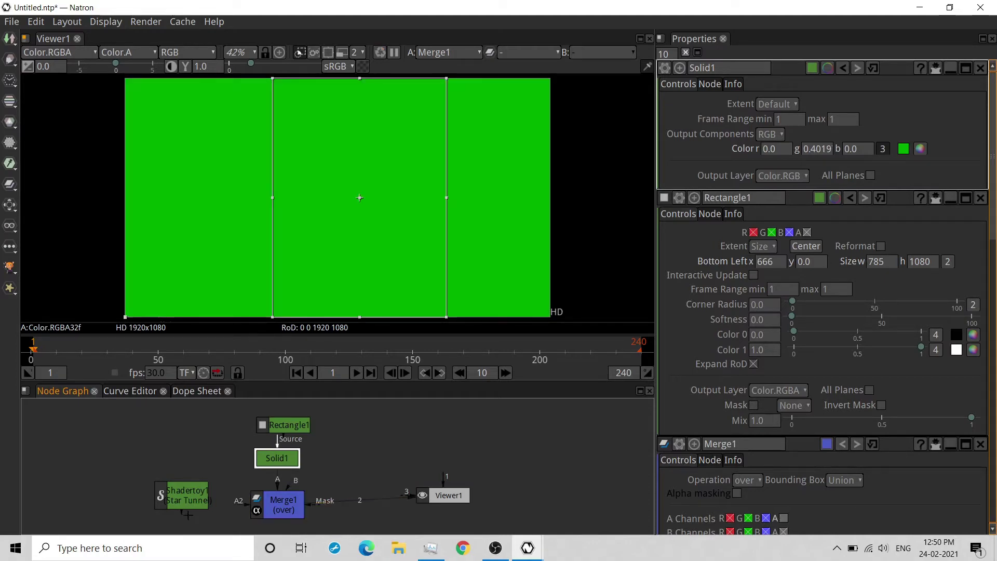
{"action": "left_click_drag", "start_coordinate": [183, 516], "coordinate": [293, 493]}
{"action": "left_click", "coordinate": [277, 501]}
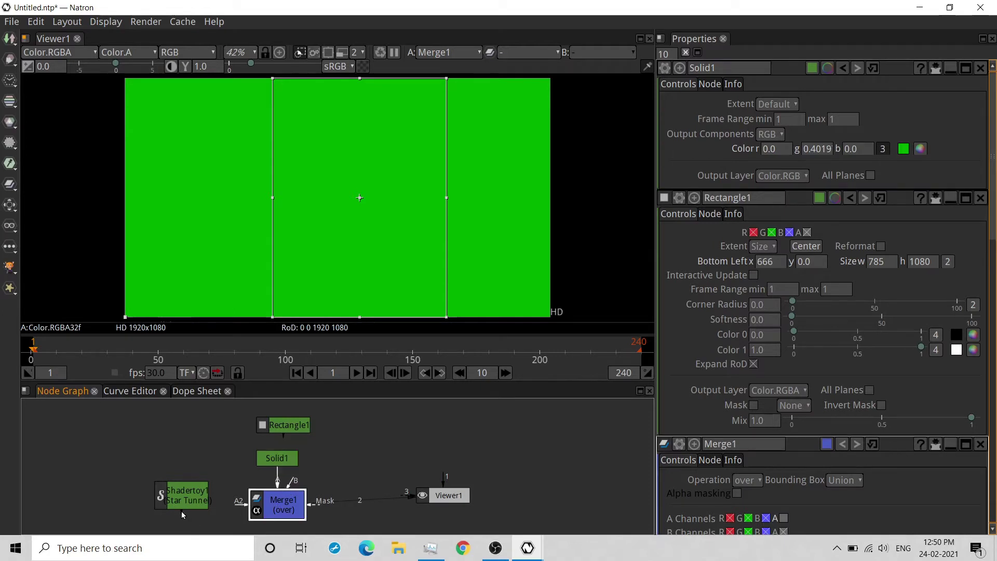
{"action": "left_click_drag", "start_coordinate": [183, 516], "coordinate": [258, 508]}
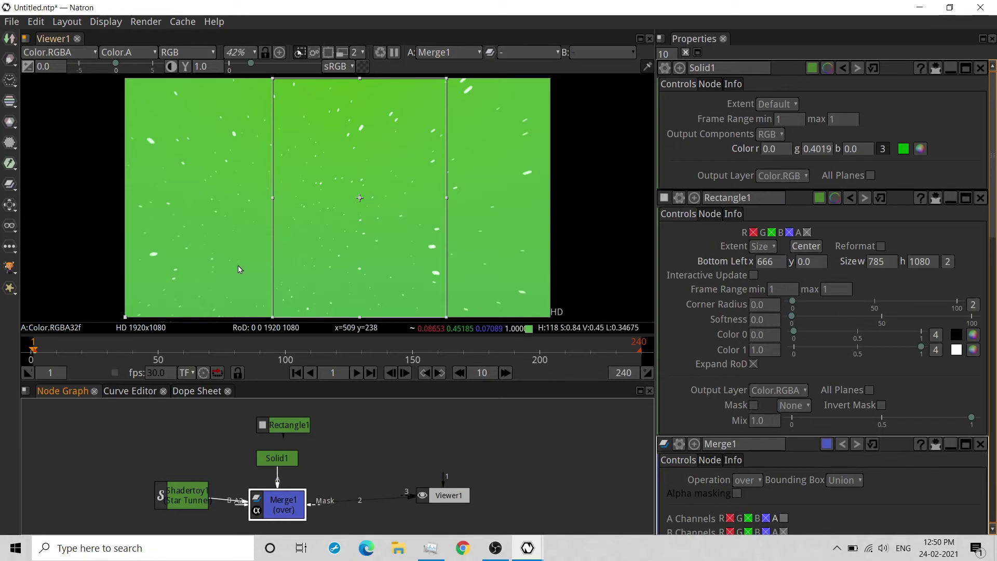
Step: Shrink the rectangle from its left and top edges to about 684 by 585 pixels, with its left edge at about x 767
{"action": "left_click", "coordinate": [277, 457]}
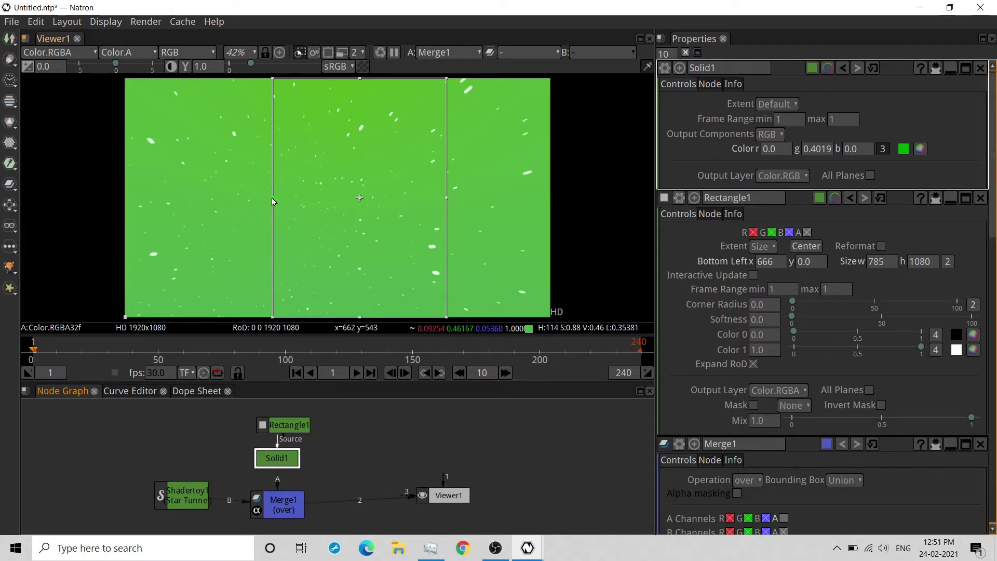
{"action": "left_click_drag", "start_coordinate": [272, 201], "coordinate": [294, 204]}
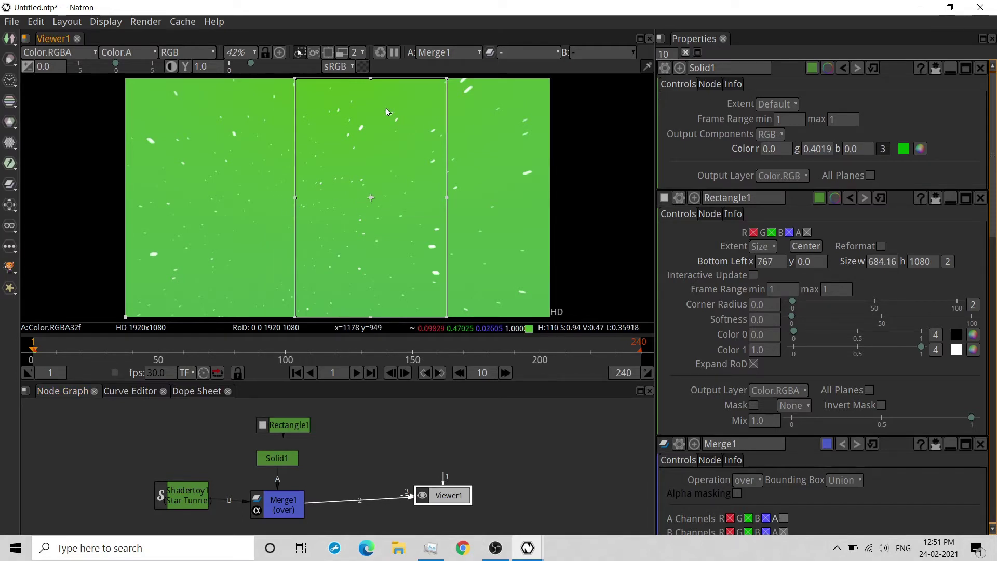
{"action": "left_click_drag", "start_coordinate": [370, 78], "coordinate": [362, 188]}
Step: Connect the Rectangle node's output to the Solid node's source so the green is limited to the rectangle
{"action": "left_click", "coordinate": [291, 422]}
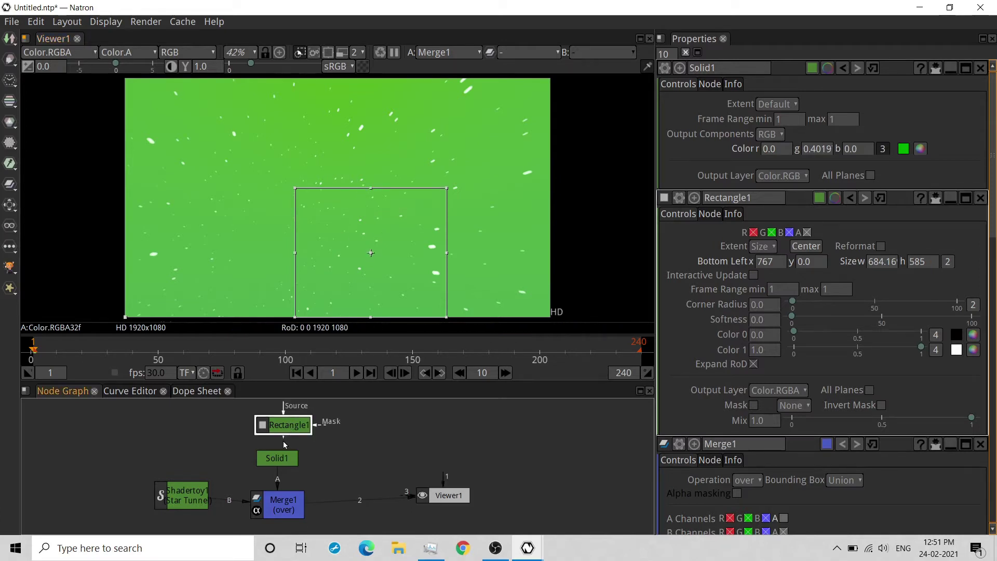
{"action": "left_click_drag", "start_coordinate": [284, 443], "coordinate": [281, 467]}
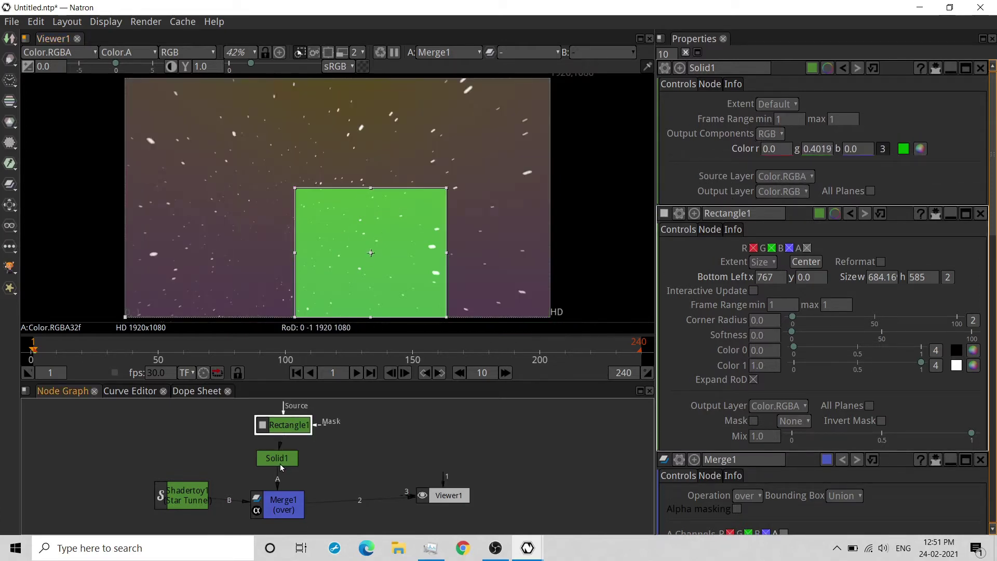
{"action": "left_click", "coordinate": [446, 495]}
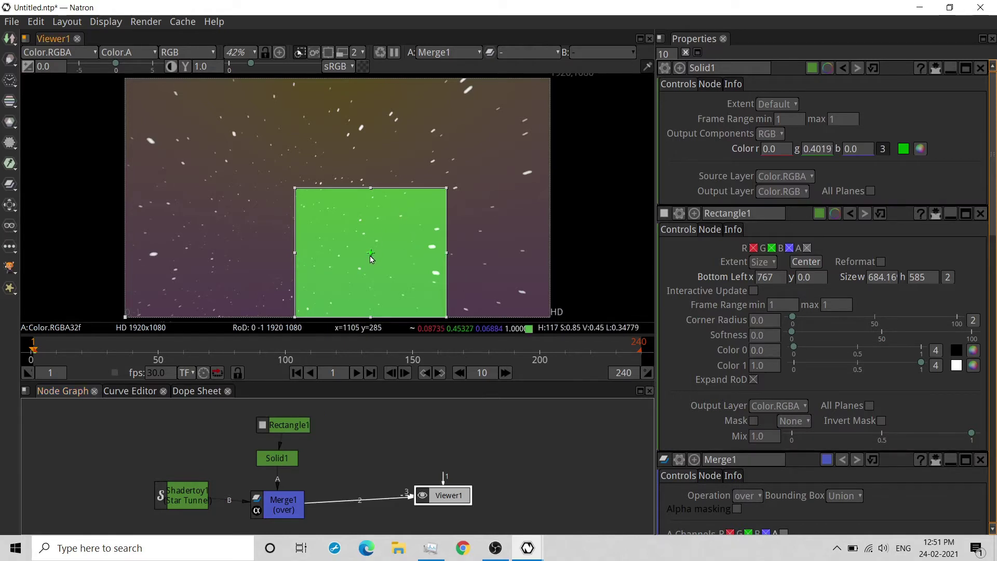
Step: Move and reshape the rectangle into a centered strip near the frame's upper edge, about 1101 by 254 pixels, with its bottom-left corner at about 401, 798
{"action": "left_click_drag", "start_coordinate": [372, 255], "coordinate": [336, 155]}
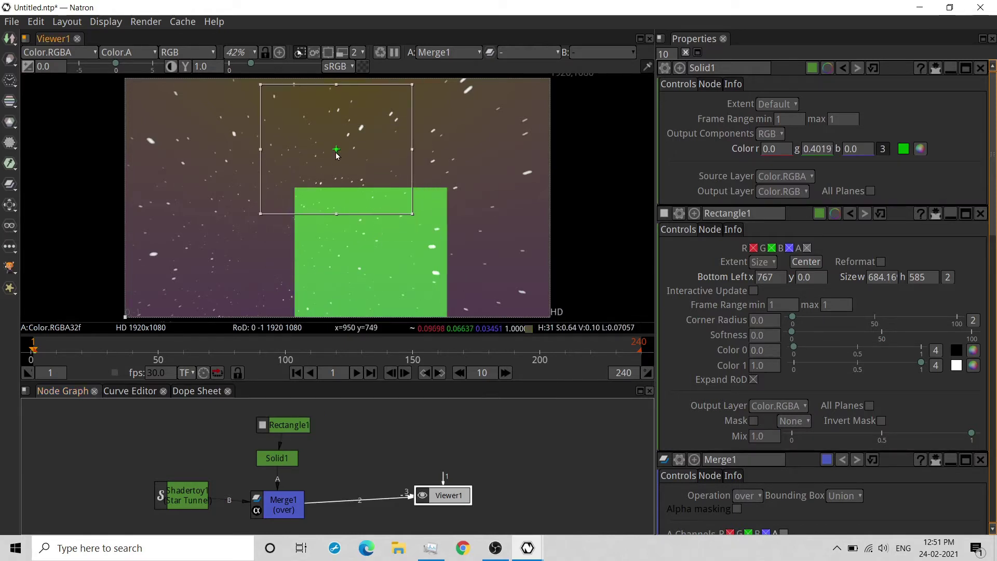
{"action": "left_click_drag", "start_coordinate": [336, 219], "coordinate": [327, 147]}
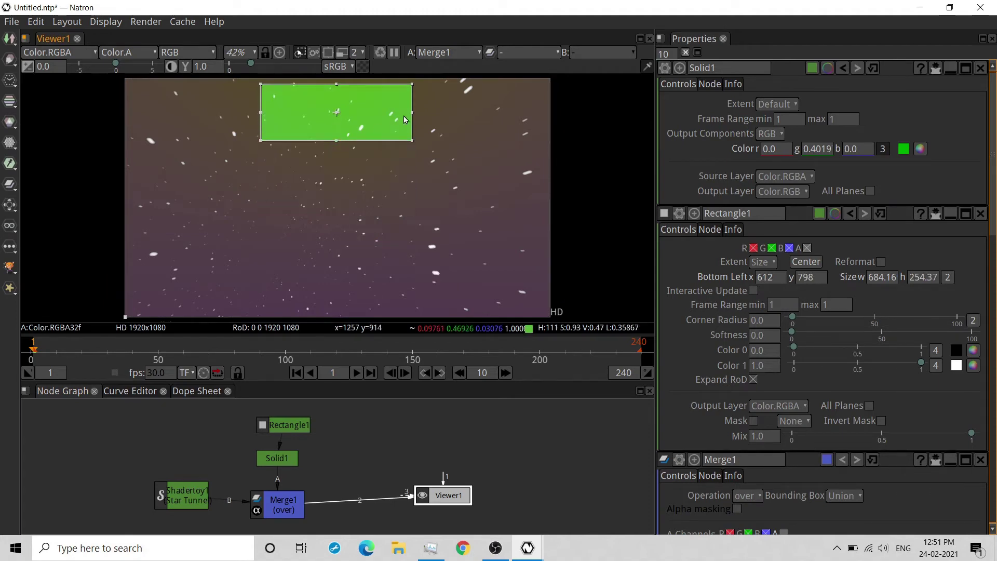
{"action": "left_click_drag", "start_coordinate": [414, 116], "coordinate": [468, 114]}
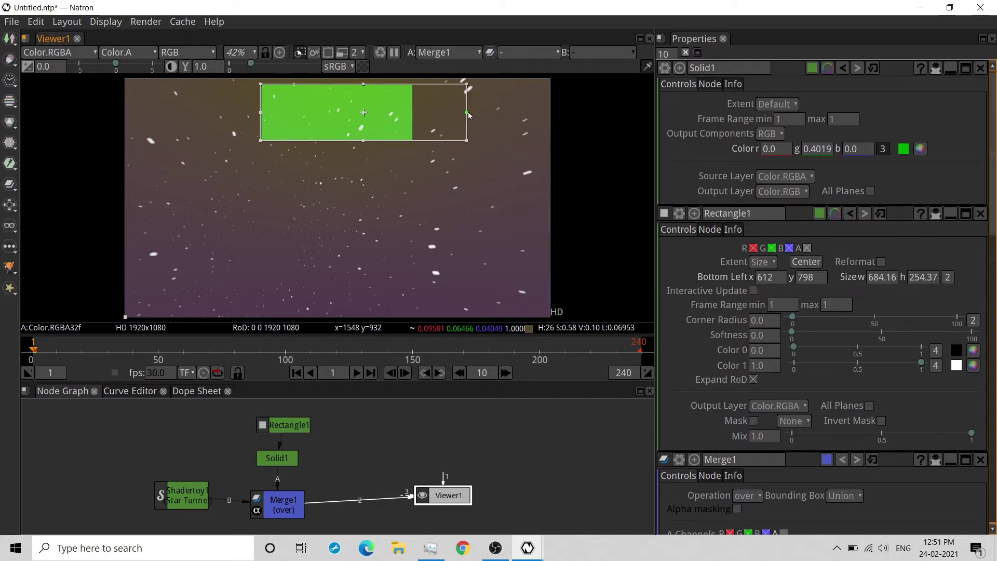
{"action": "left_click_drag", "start_coordinate": [260, 115], "coordinate": [223, 112]}
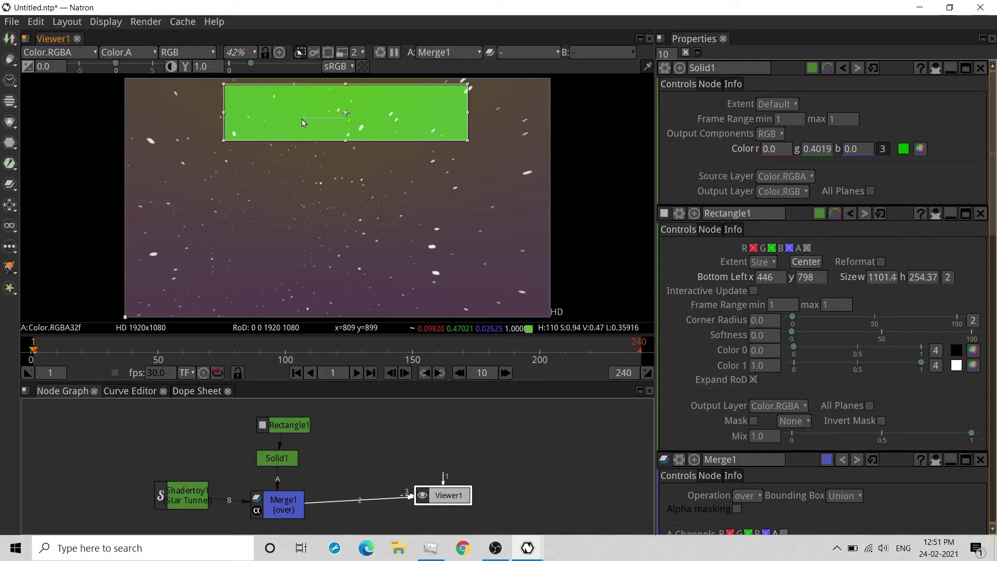
{"action": "left_click_drag", "start_coordinate": [347, 119], "coordinate": [336, 118]}
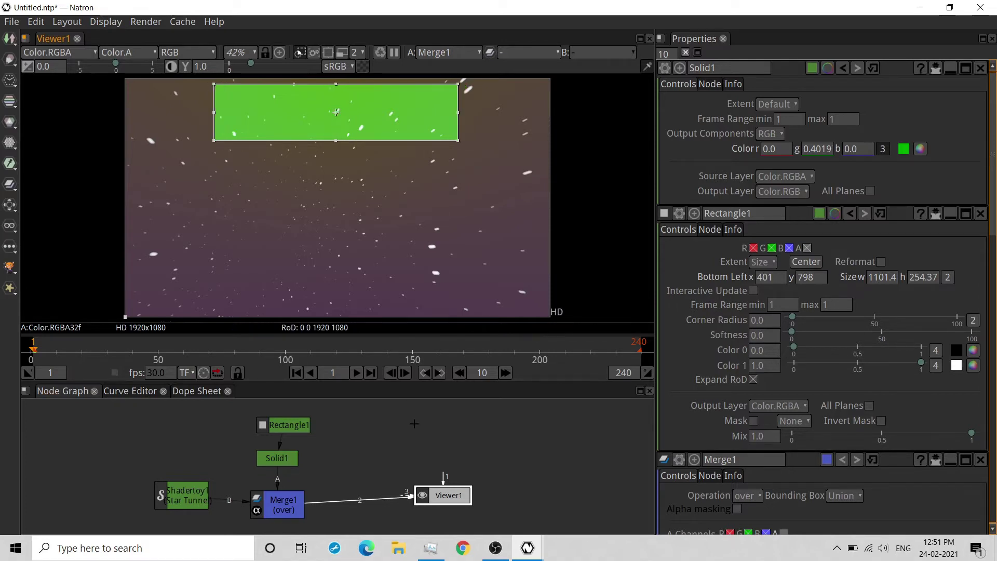
Step: Add a second Merge node and place it between Merge1 and the Viewer, shifting the Viewer away to make room
{"action": "left_click", "coordinate": [382, 457]}
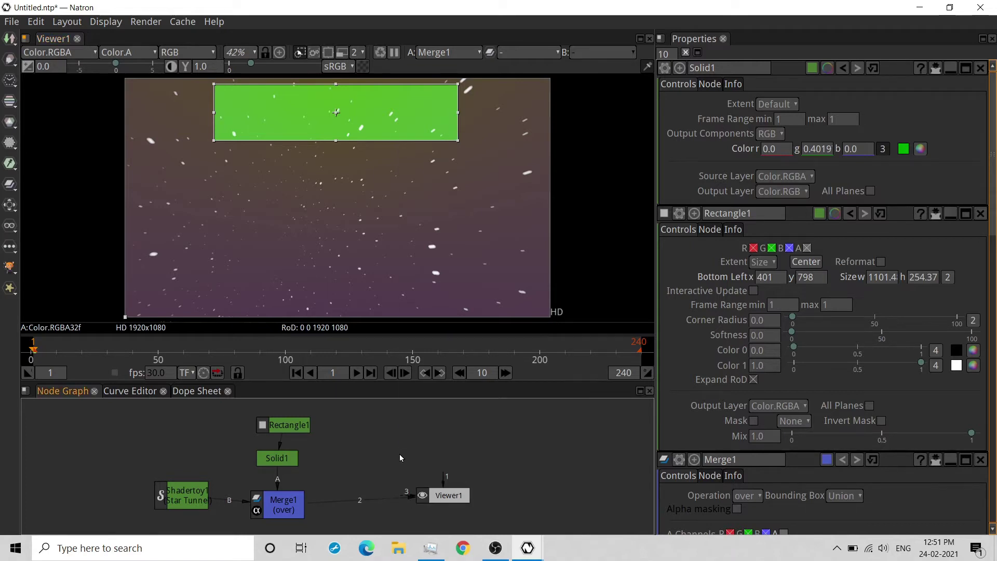
{"action": "right_click", "coordinate": [400, 458]}
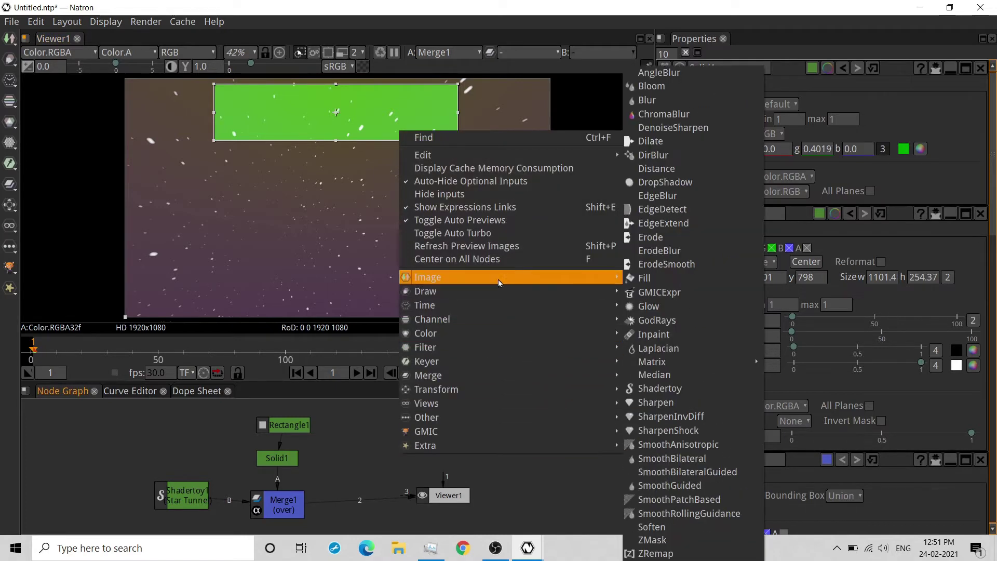
{"action": "mouse_move", "coordinate": [569, 378]}
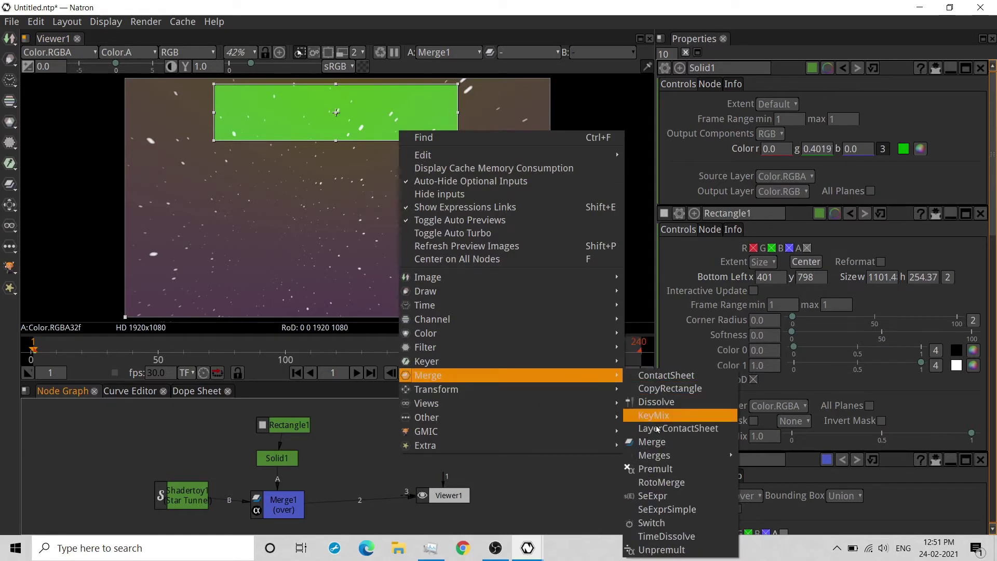
{"action": "left_click", "coordinate": [651, 441]}
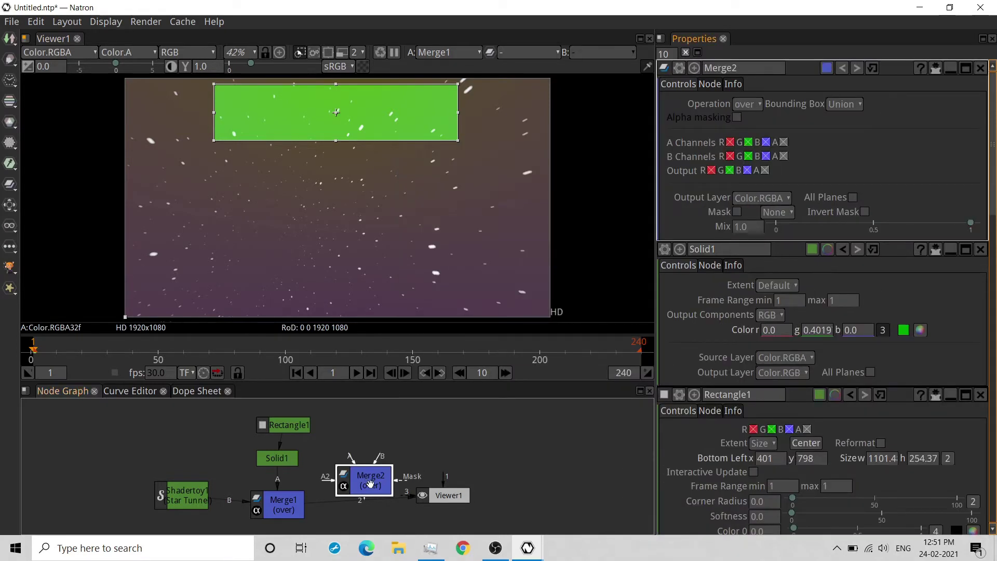
{"action": "left_click_drag", "start_coordinate": [453, 495], "coordinate": [574, 505]}
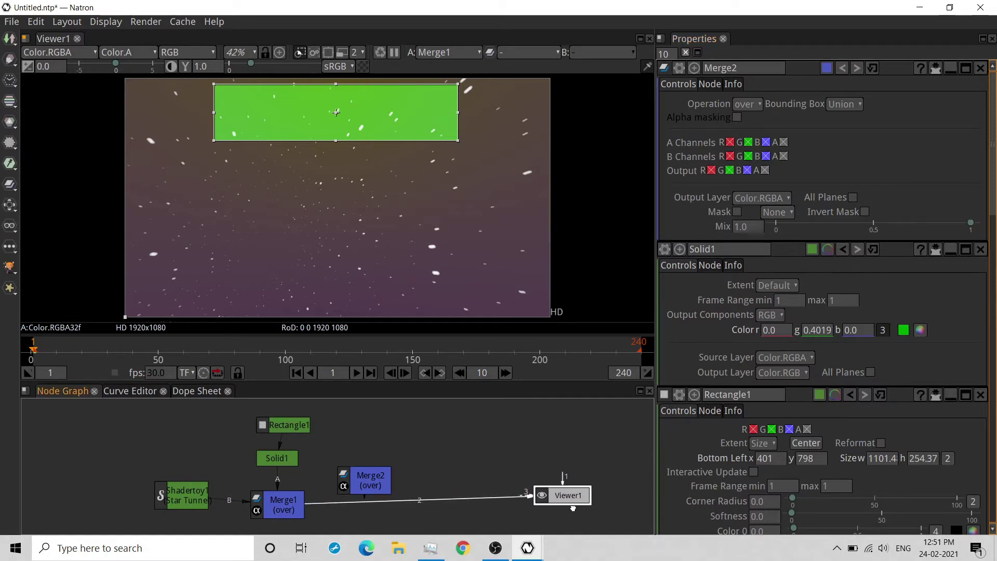
{"action": "left_click", "coordinate": [379, 488]}
{"action": "left_click_drag", "start_coordinate": [378, 488], "coordinate": [435, 488]}
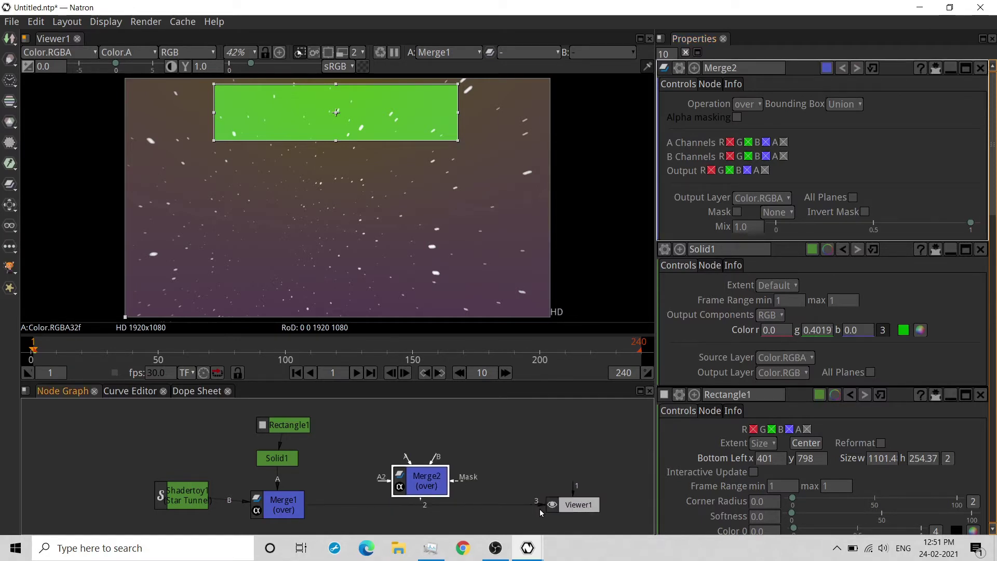
Step: Disconnect the Viewer from Merge1, connect Merge1's output to Merge2's B input, and line Merge2 up with Merge1
{"action": "left_click_drag", "start_coordinate": [540, 505], "coordinate": [518, 470]}
{"action": "left_click", "coordinate": [295, 520]}
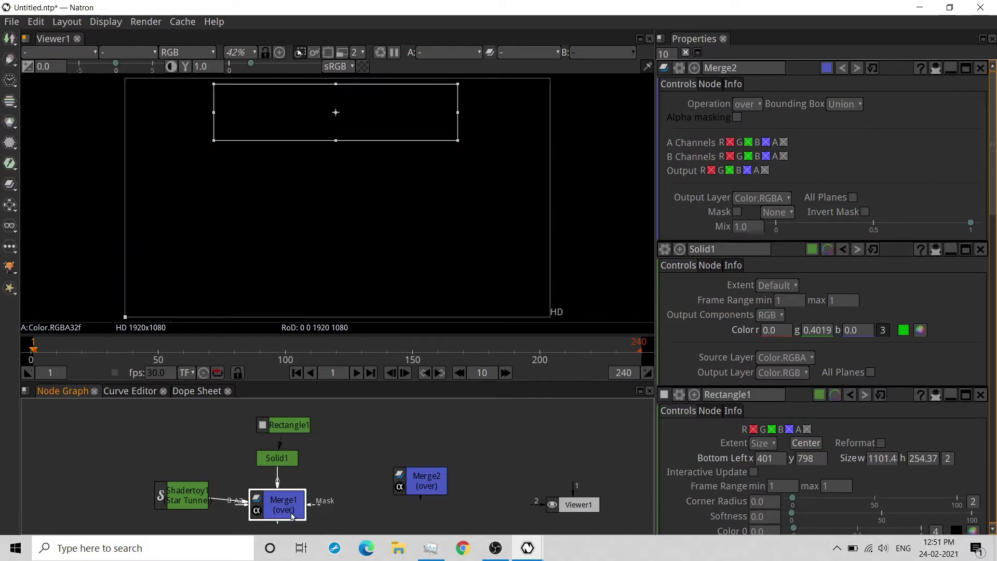
{"action": "left_click_drag", "start_coordinate": [278, 525], "coordinate": [426, 488]}
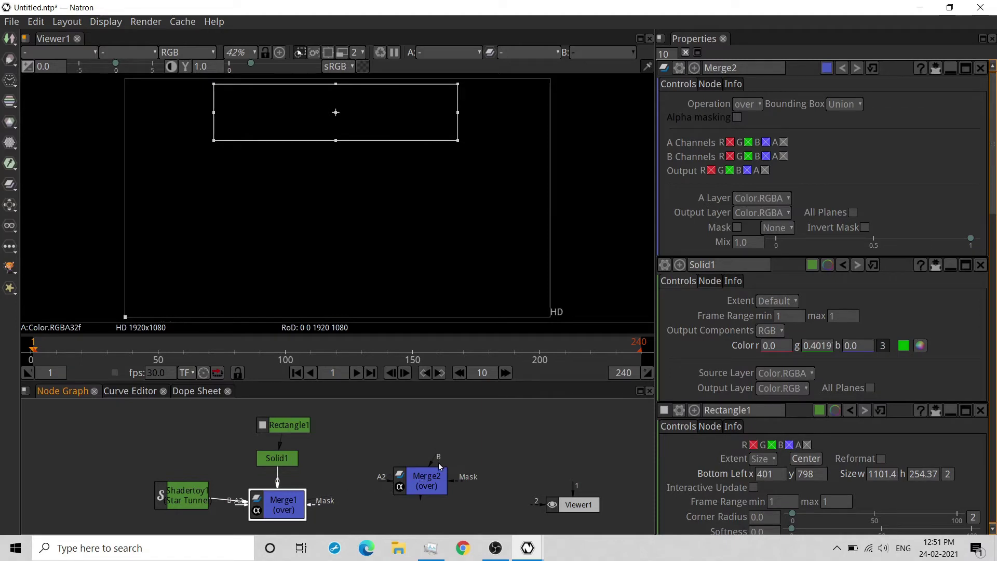
{"action": "left_click", "coordinate": [426, 481]}
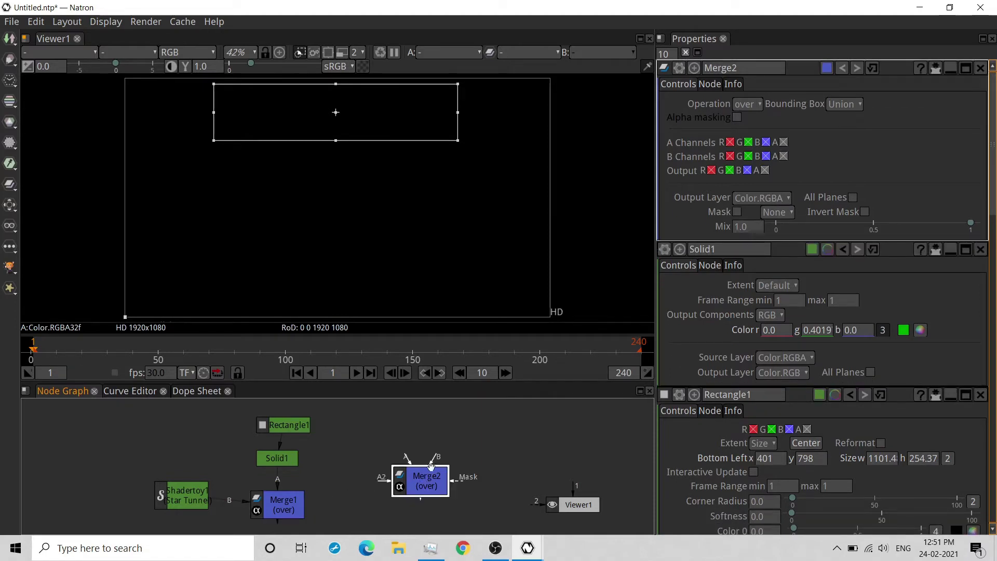
{"action": "left_click_drag", "start_coordinate": [435, 459], "coordinate": [279, 520]}
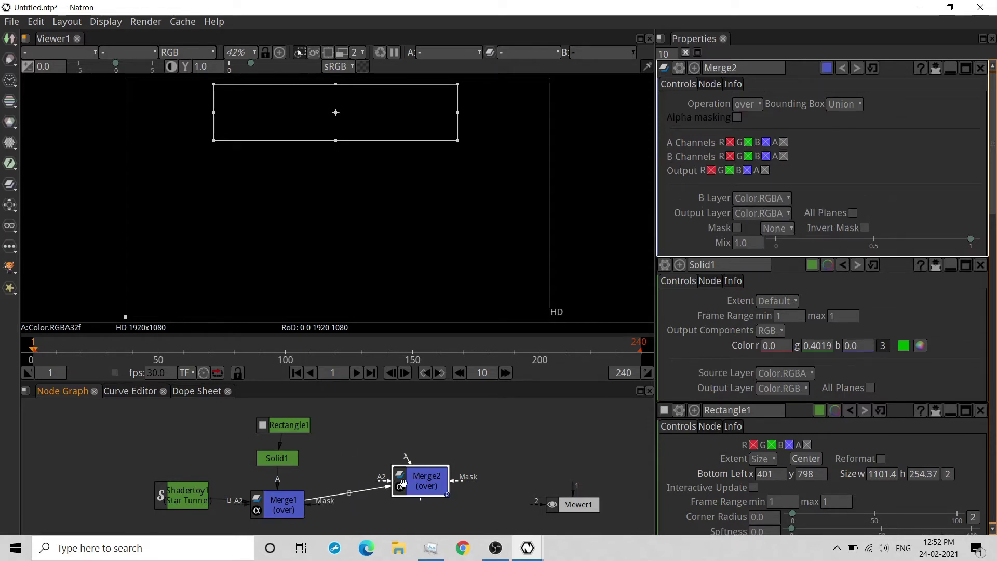
{"action": "left_click_drag", "start_coordinate": [409, 477], "coordinate": [409, 501]}
Step: Add a Text node to the node graph and place it above Merge2
{"action": "left_click", "coordinate": [468, 457]}
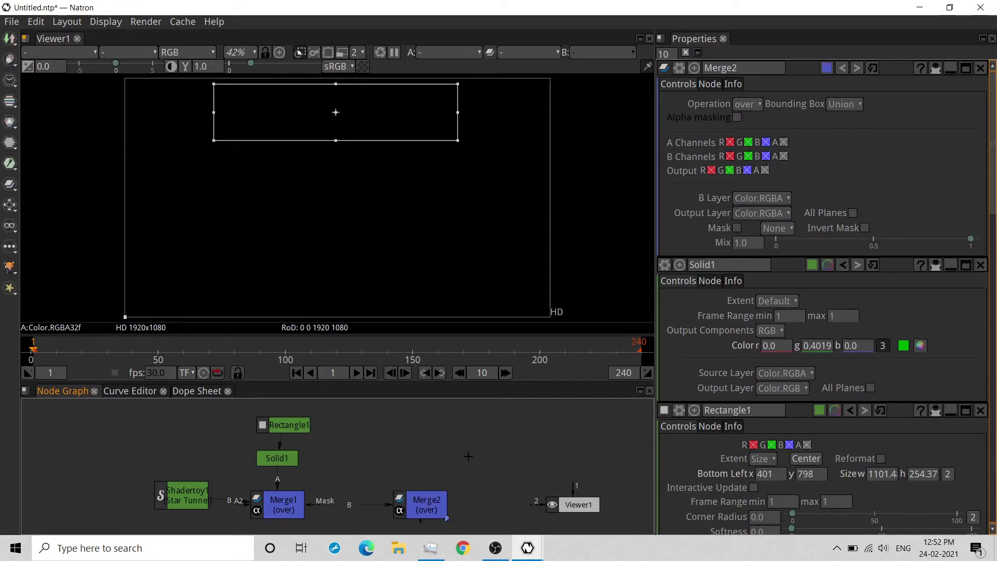
{"action": "right_click", "coordinate": [468, 457]}
{"action": "mouse_move", "coordinate": [655, 281]}
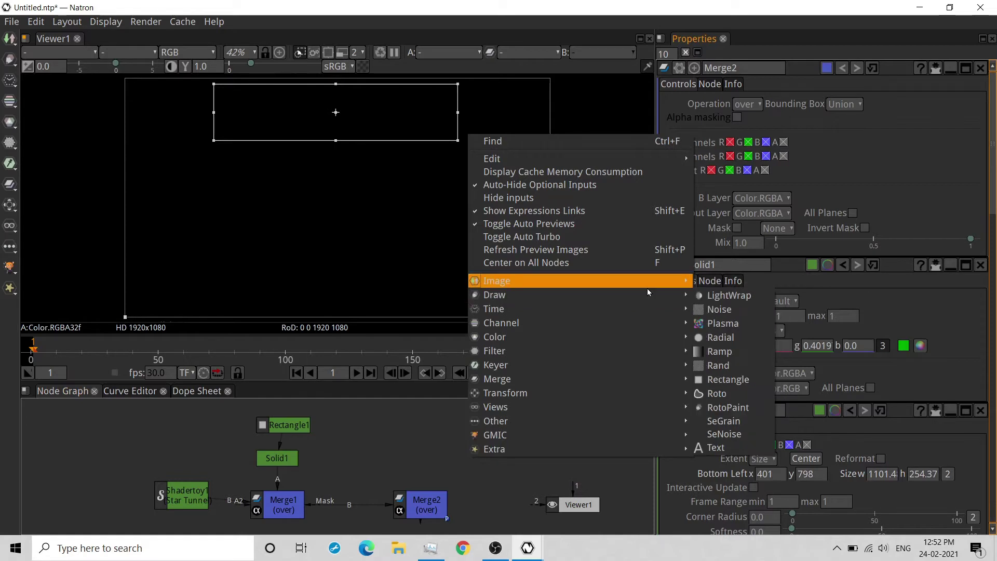
{"action": "left_click", "coordinate": [720, 448]}
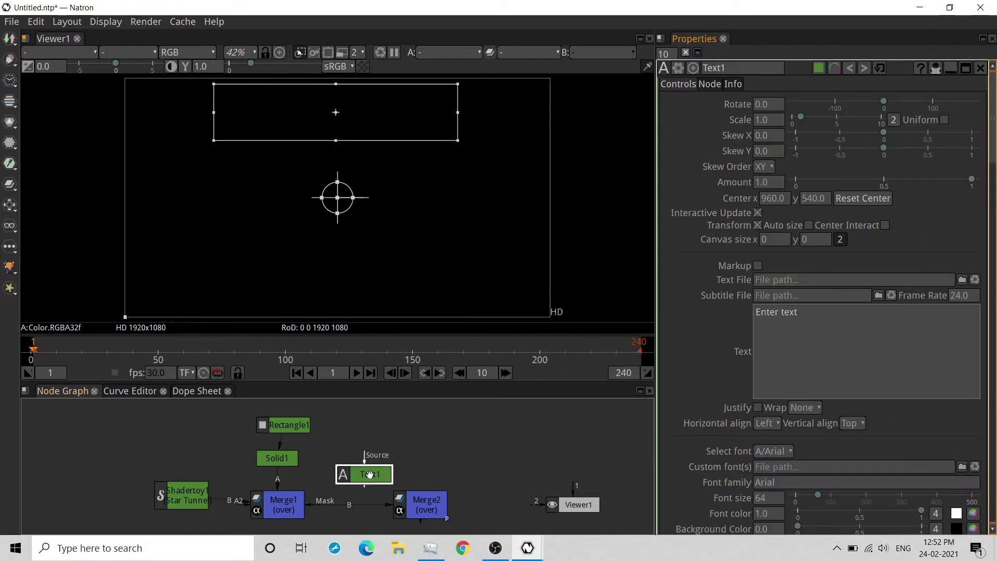
{"action": "left_click_drag", "start_coordinate": [369, 474], "coordinate": [424, 495]}
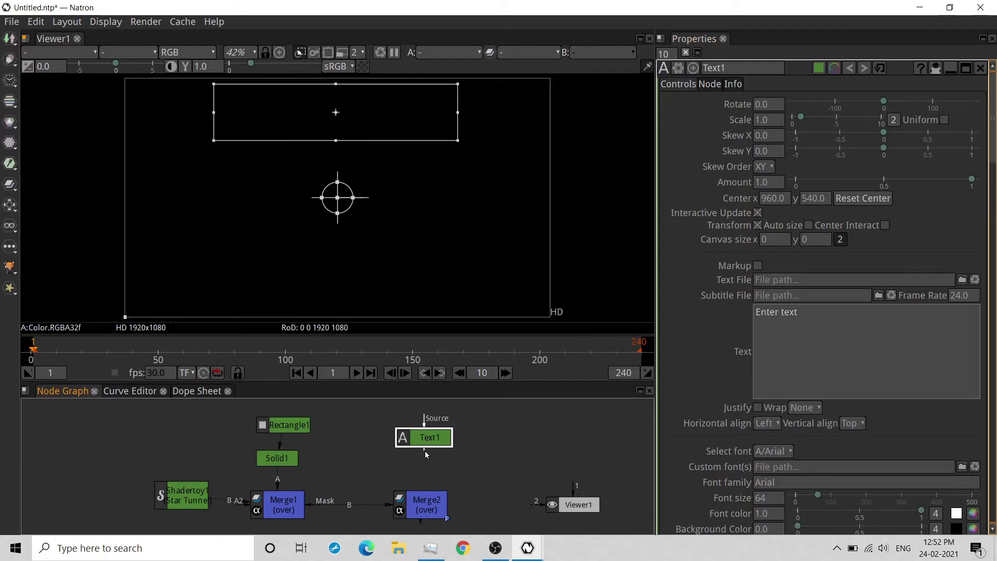
Step: Connect the Text node to Merge2's A input and Merge2's output to the Viewer
{"action": "left_click_drag", "start_coordinate": [424, 450], "coordinate": [425, 503]}
{"action": "left_click", "coordinate": [424, 499]}
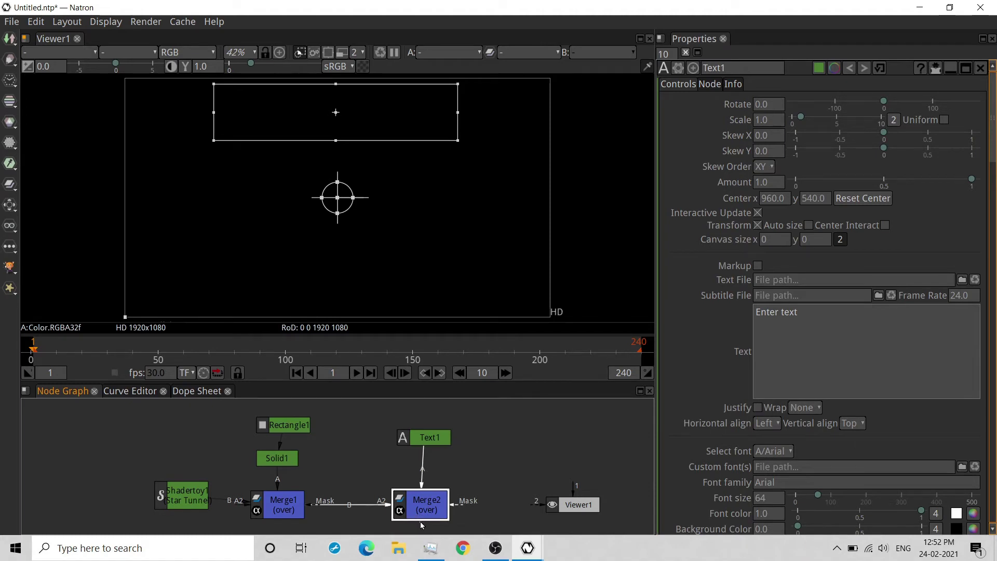
{"action": "left_click_drag", "start_coordinate": [423, 499], "coordinate": [553, 504]}
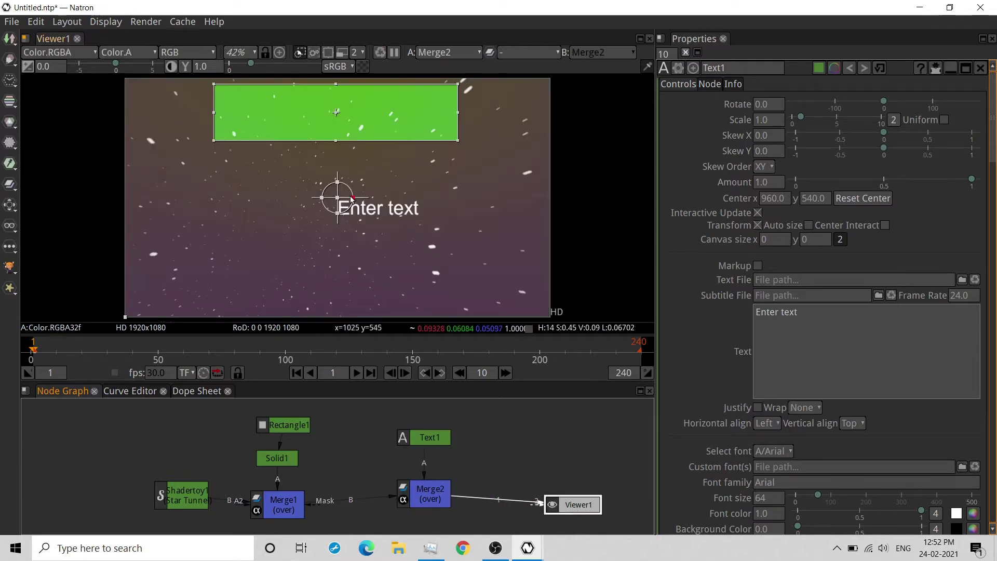
Step: Set the text to "THANKS FOR WATCHING" and move it onto the green strip, with its center at about 454, 965
{"action": "left_click", "coordinate": [785, 317]}
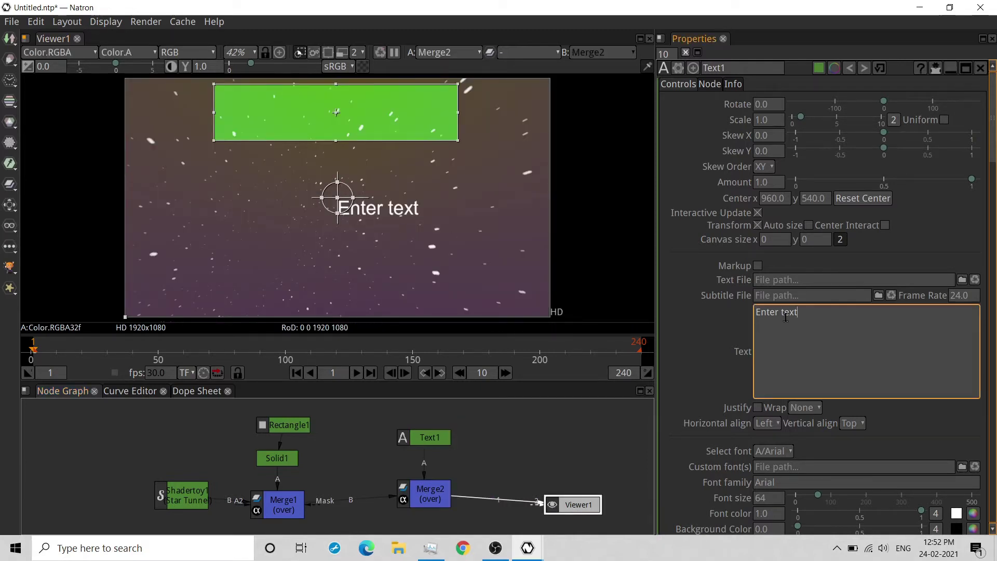
{"action": "double_click", "coordinate": [786, 317]}
{"action": "triple_click", "coordinate": [786, 316]}
{"action": "type", "text": "THANKS FOR WATCHING"}
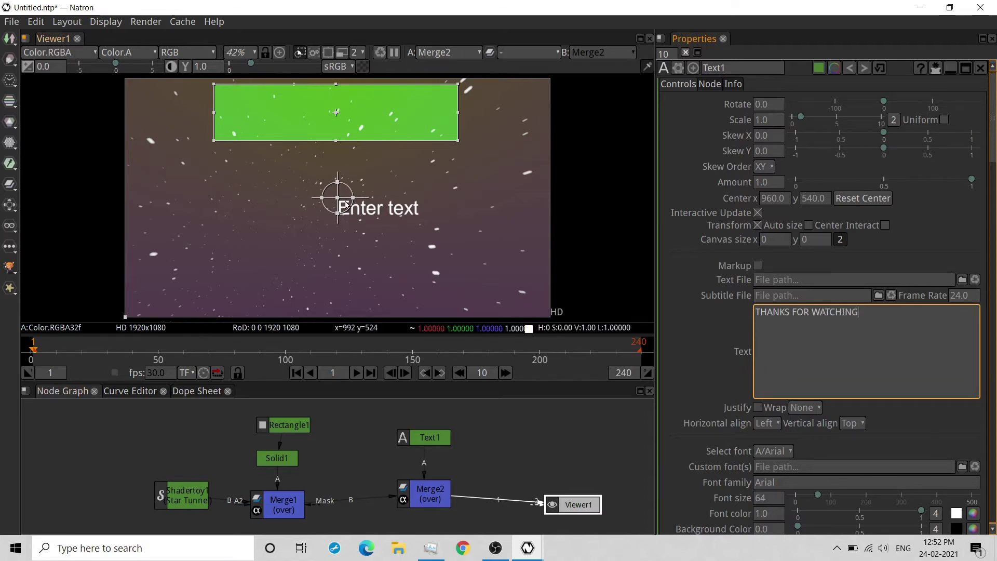
{"action": "left_click_drag", "start_coordinate": [337, 201], "coordinate": [225, 107]}
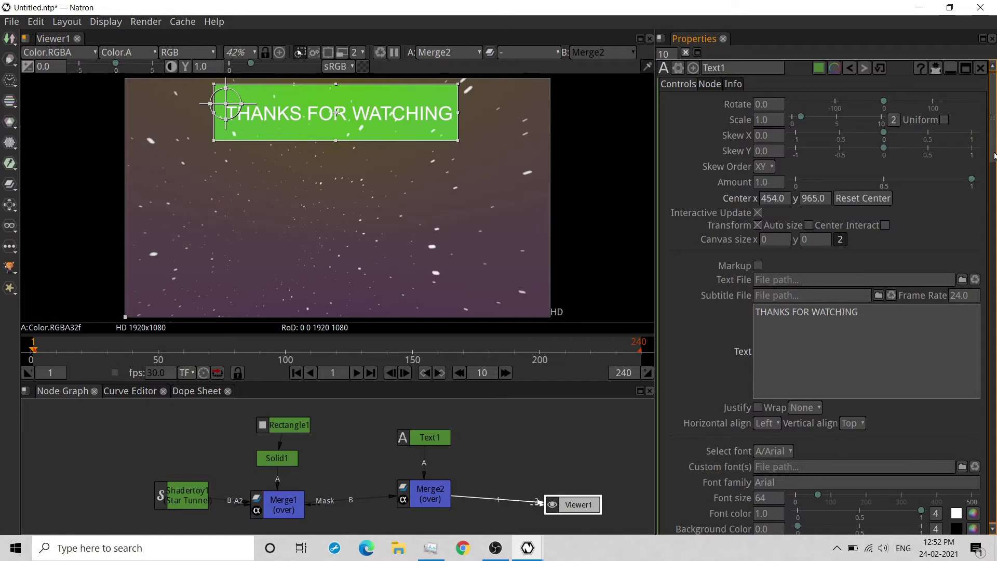
Step: Set the font of the "THANKS FOR WATCHING" text to Stencil
{"action": "scroll", "coordinate": [805, 272], "scroll_direction": "down", "scroll_amount": 5}
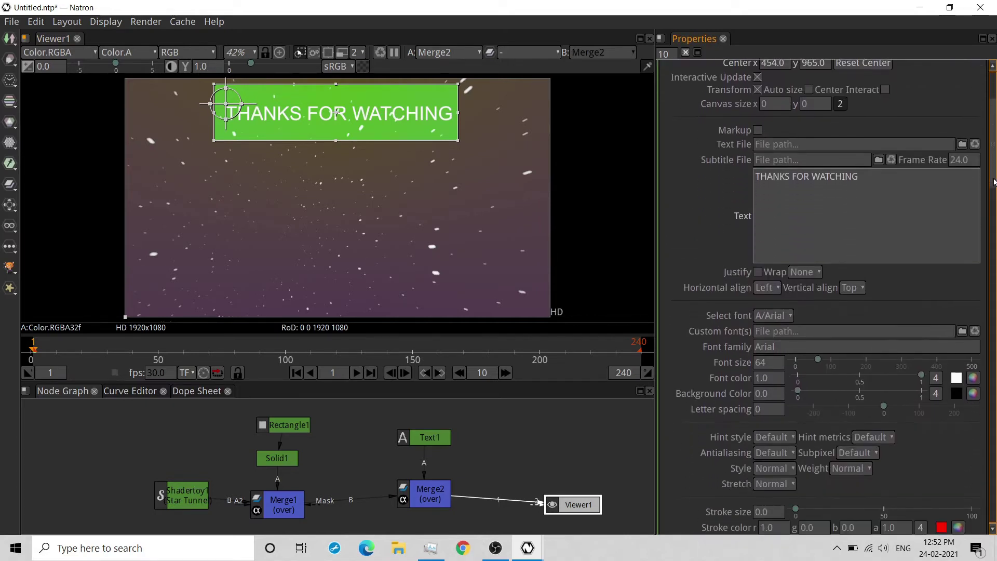
{"action": "left_click", "coordinate": [764, 315]}
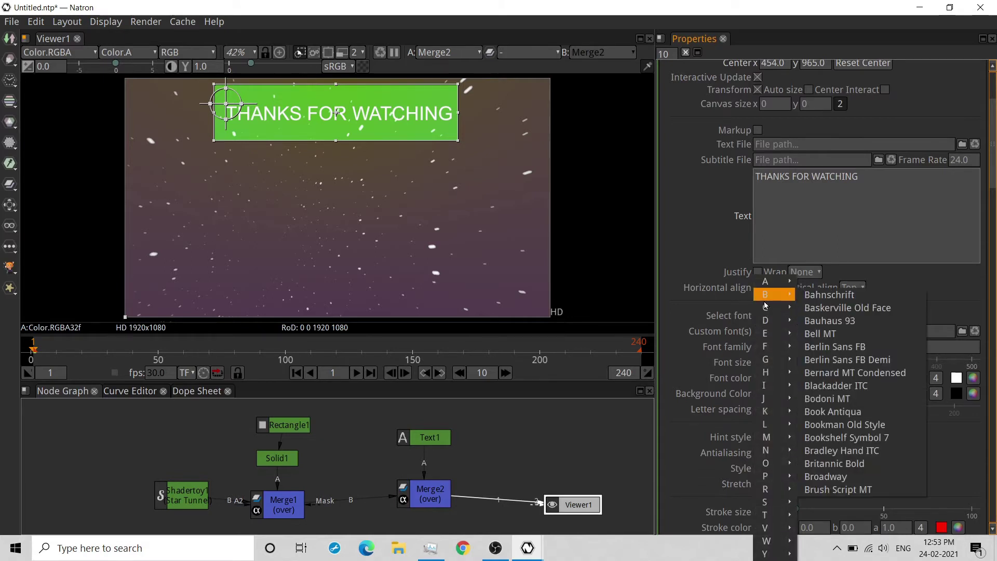
{"action": "mouse_move", "coordinate": [778, 514]}
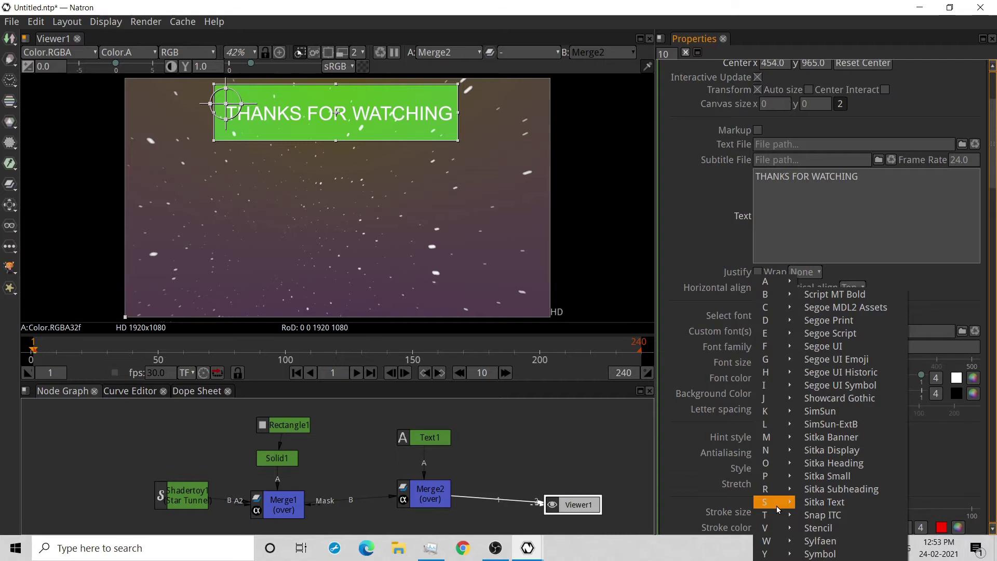
{"action": "left_click", "coordinate": [829, 527]}
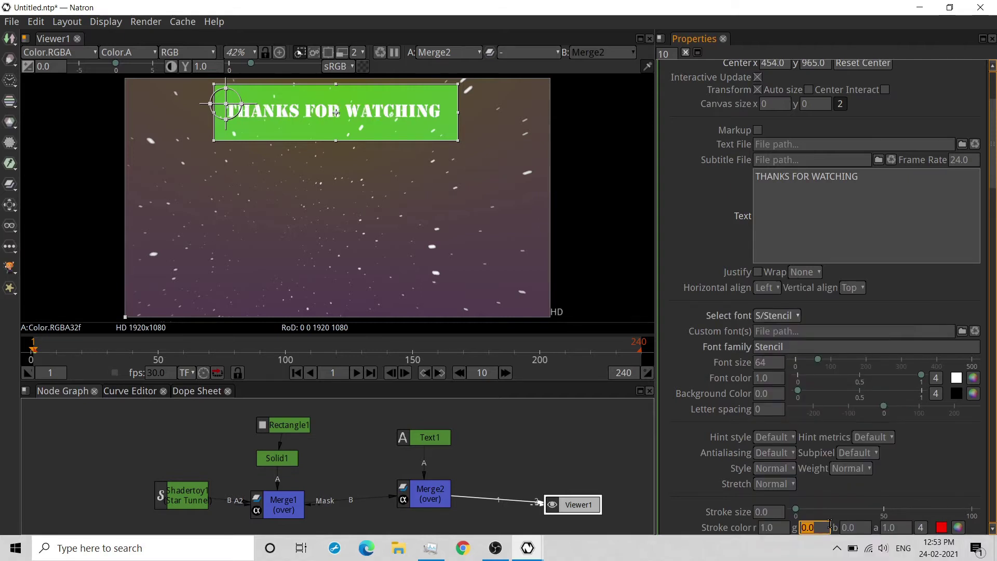
Step: Try several basic colors for the text and set its font color to dark blue (red 0, green 0, blue 127)
{"action": "left_click", "coordinate": [973, 381]}
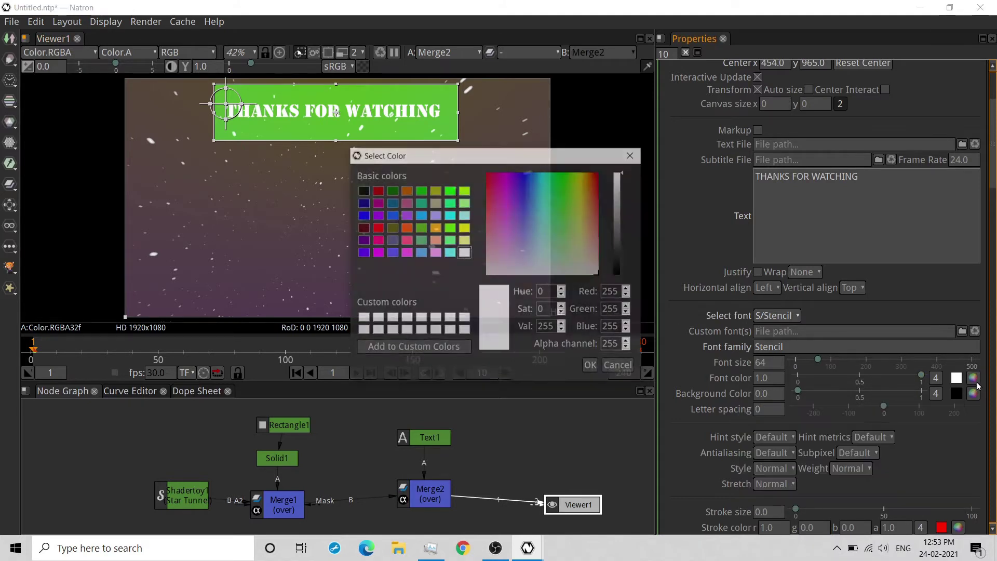
{"action": "left_click", "coordinate": [433, 230]}
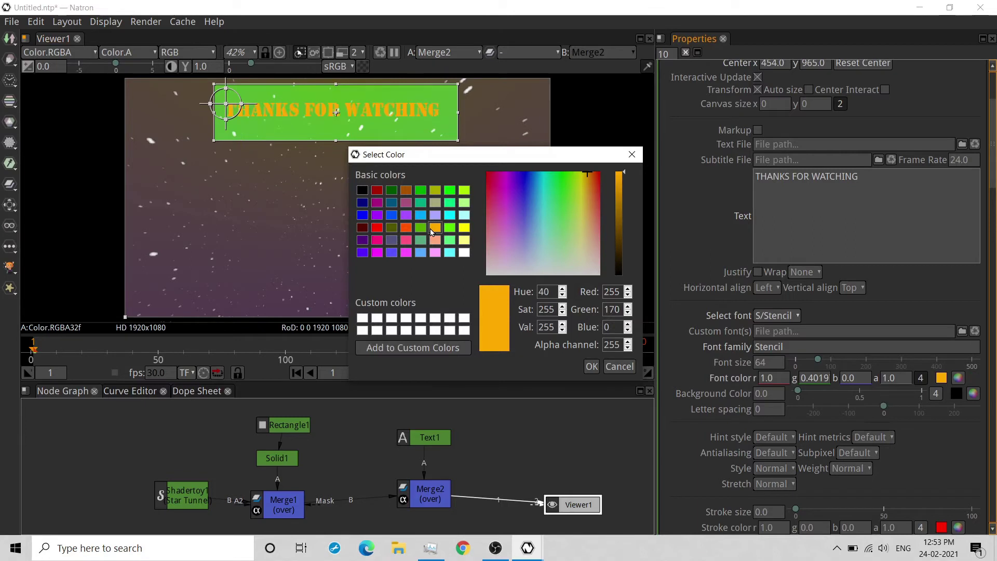
{"action": "left_click", "coordinate": [435, 252]}
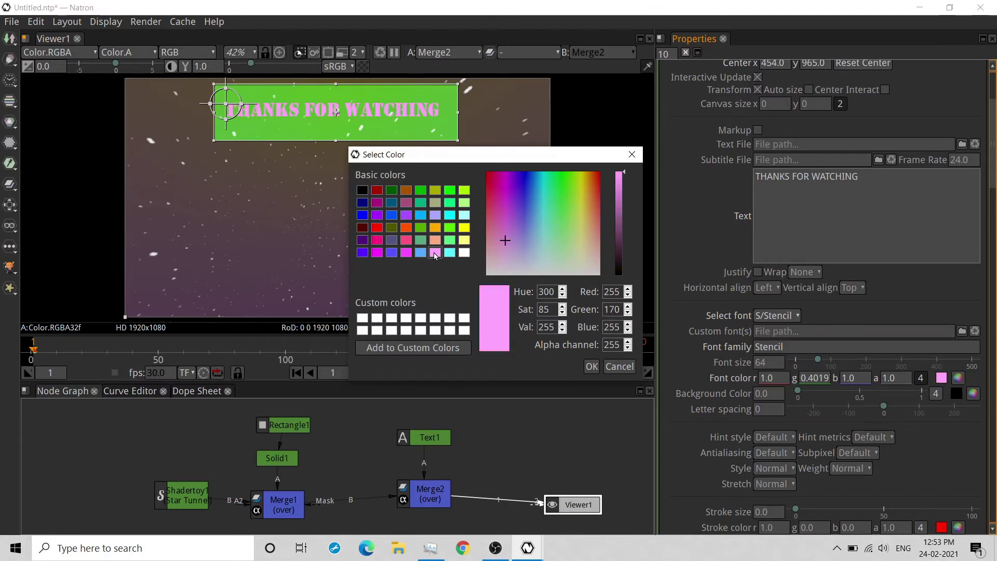
{"action": "left_click", "coordinate": [405, 252]}
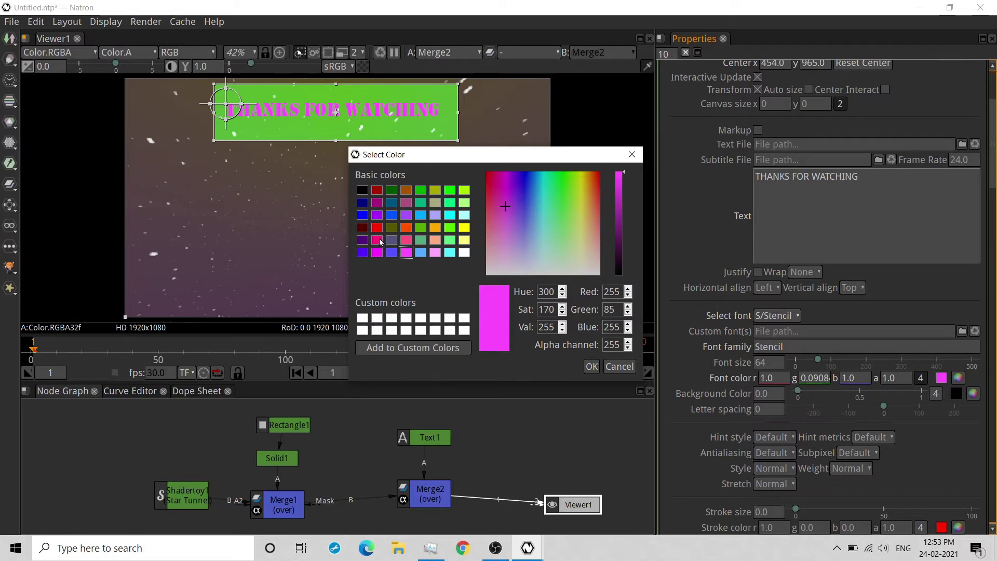
{"action": "left_click", "coordinate": [377, 240]}
{"action": "left_click", "coordinate": [362, 229]}
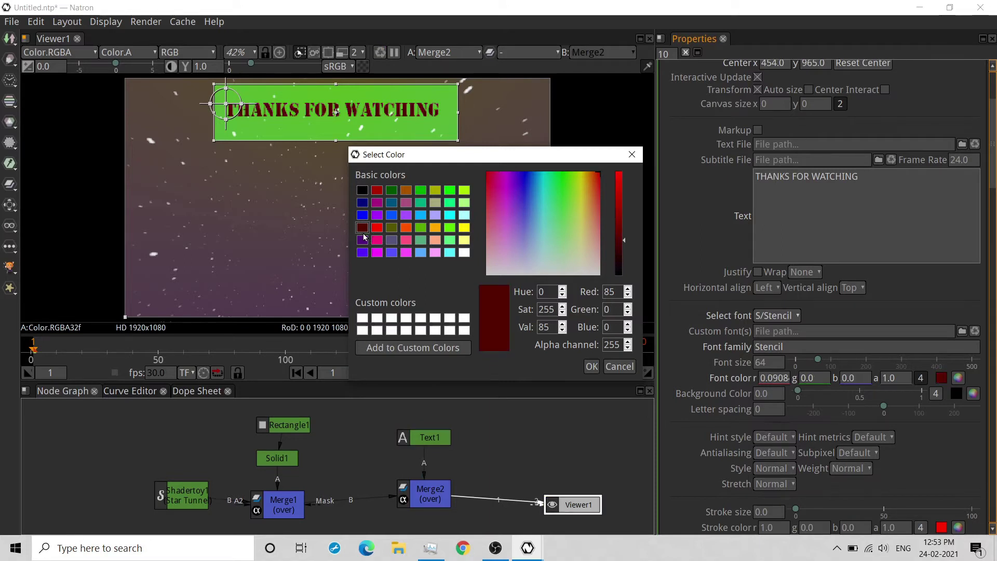
{"action": "left_click", "coordinate": [363, 191]}
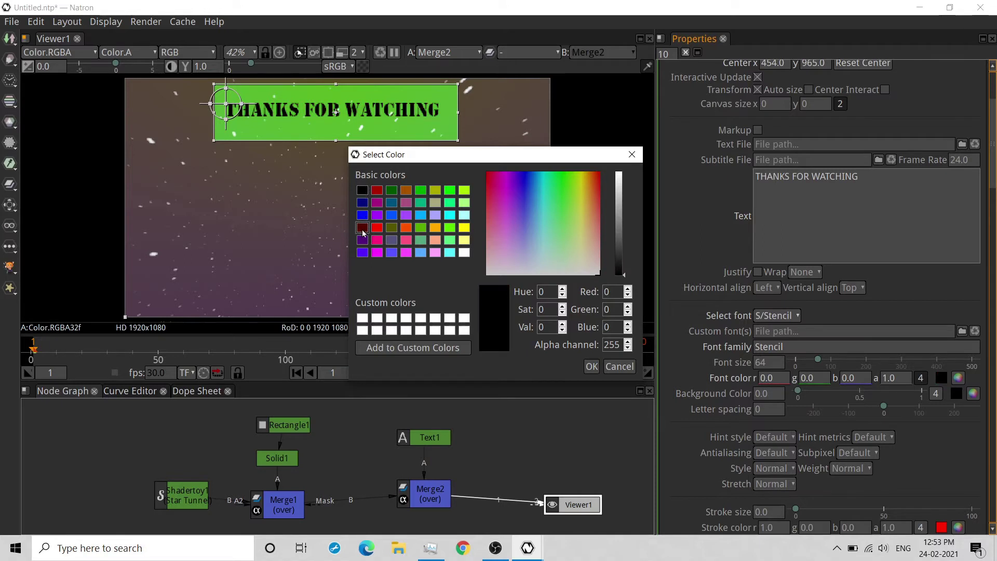
{"action": "left_click", "coordinate": [358, 206]}
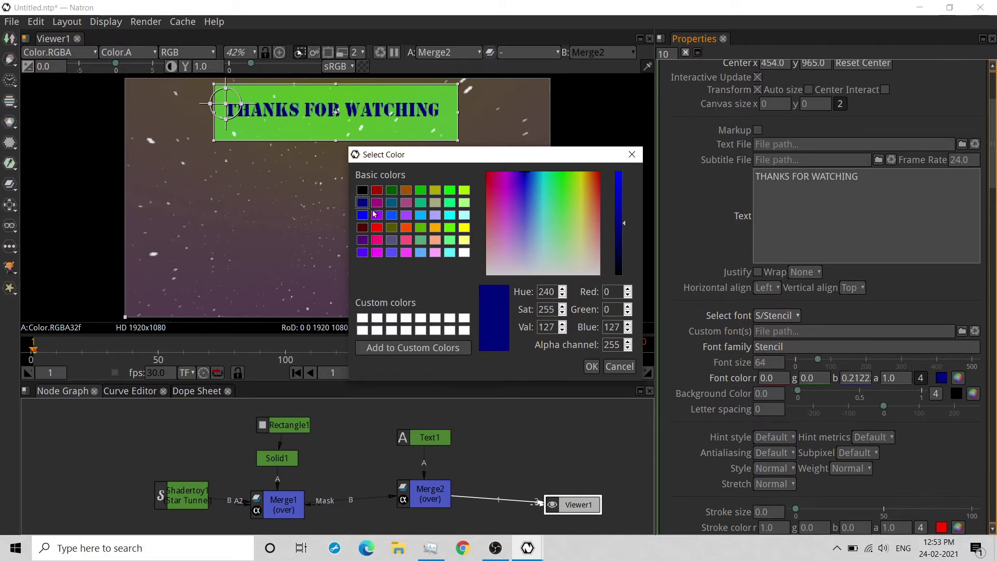
{"action": "left_click", "coordinate": [591, 366]}
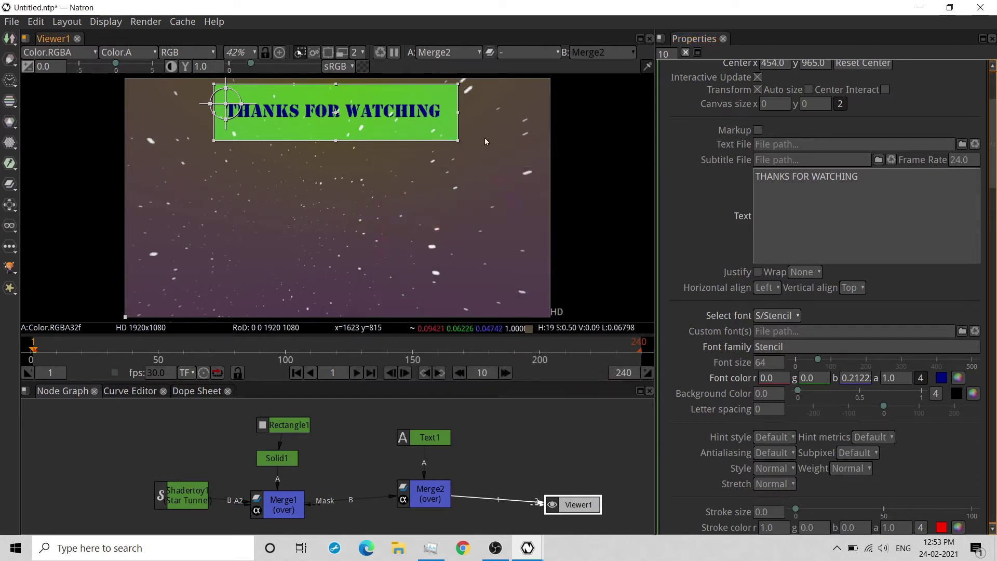
Step: Set the text's letter spacing to 3
{"action": "left_click", "coordinate": [774, 409]}
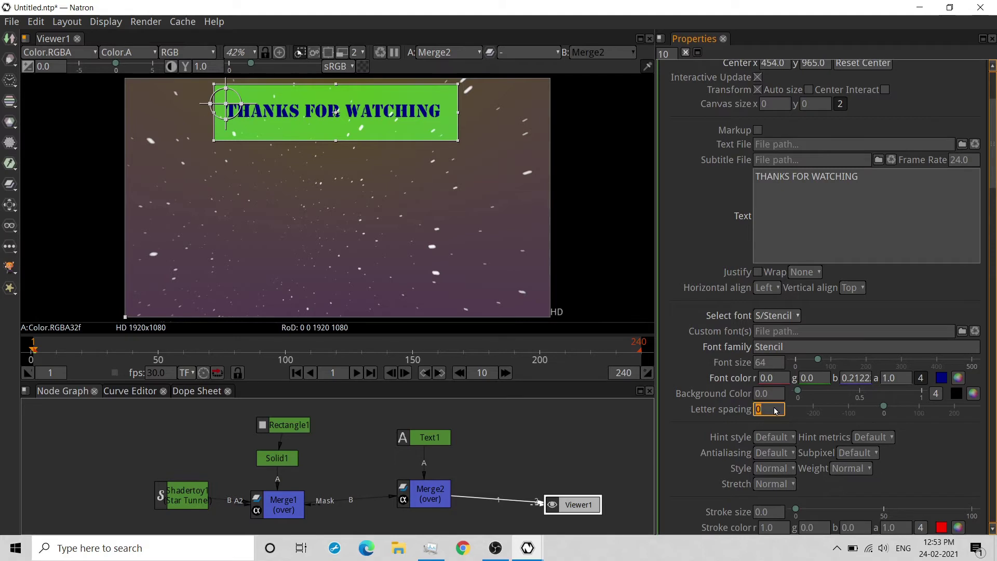
{"action": "key", "text": "Return"}
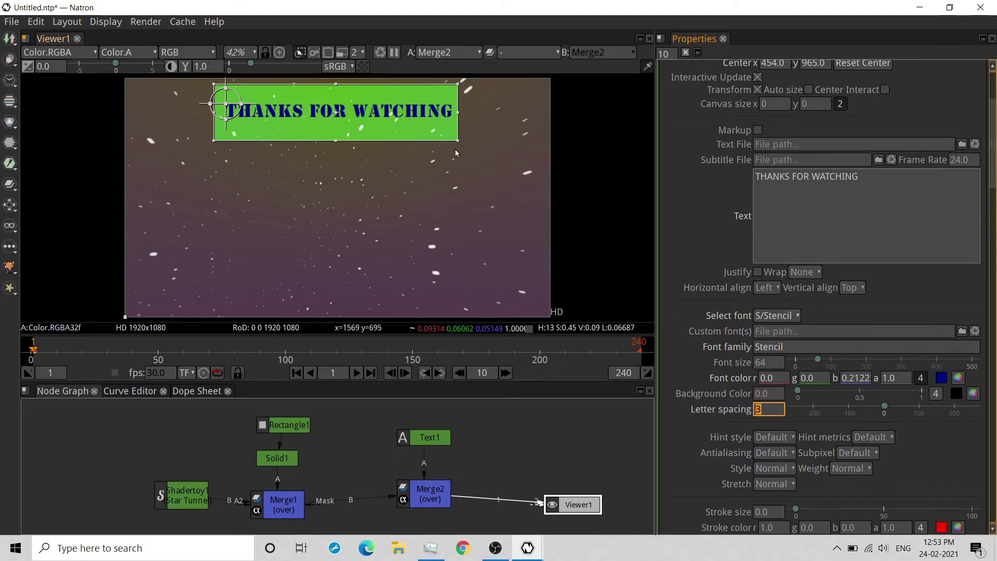
{"action": "left_click", "coordinate": [404, 115]}
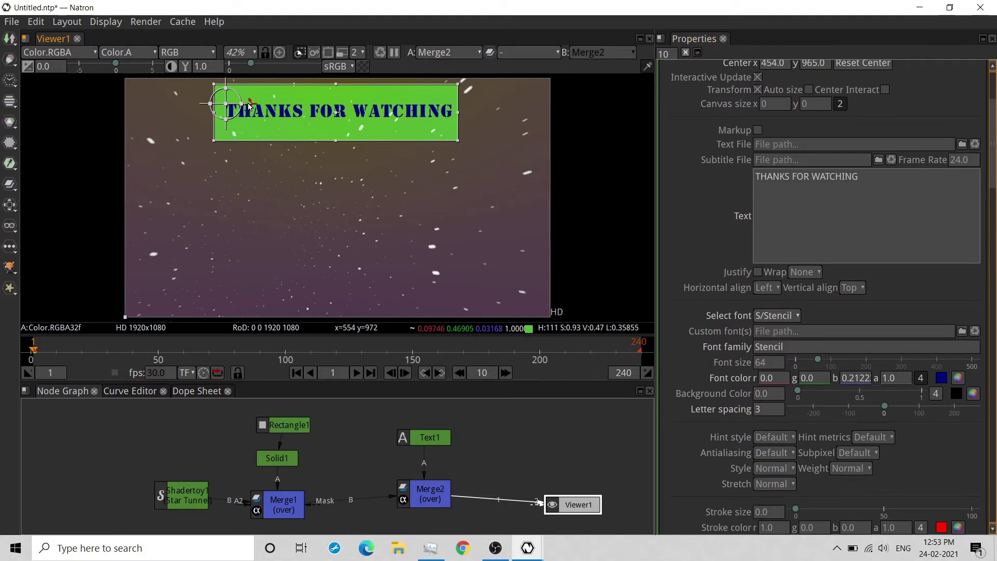
{"action": "left_click_drag", "start_coordinate": [249, 106], "coordinate": [253, 118]}
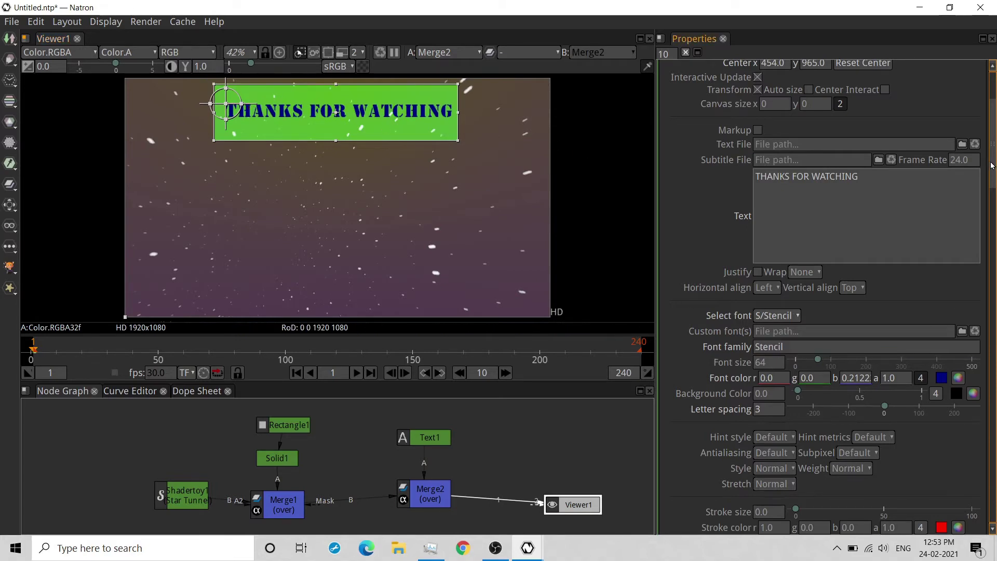
Step: Set the stroke size of the "THANKS FOR WATCHING" text to 2.40
{"action": "left_click_drag", "start_coordinate": [992, 165], "coordinate": [994, 207]}
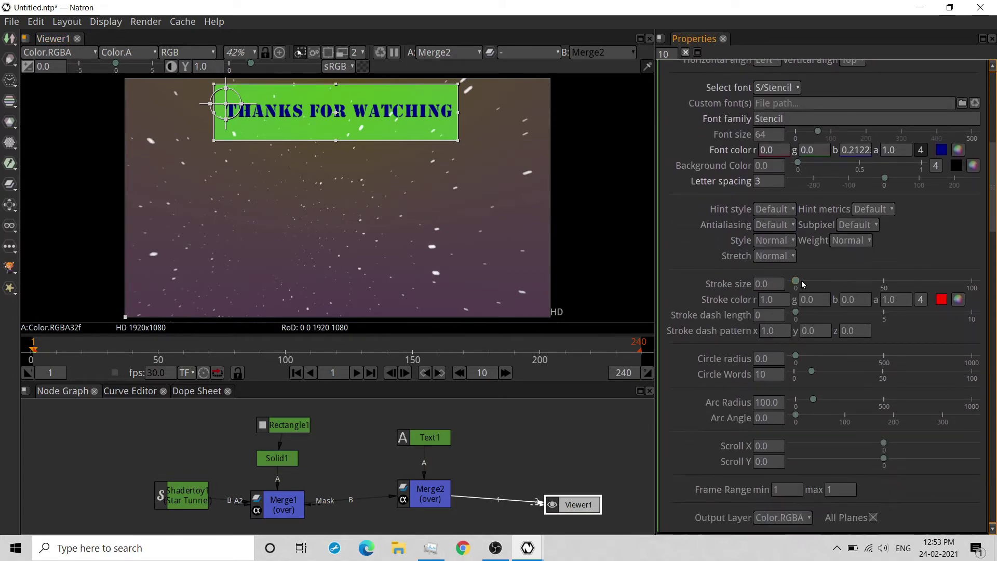
{"action": "mouse_move", "coordinate": [795, 282]}
{"action": "left_mouse_down"}
{"action": "mouse_move", "coordinate": [812, 282]}
{"action": "mouse_move", "coordinate": [800, 282]}
{"action": "left_mouse_up"}
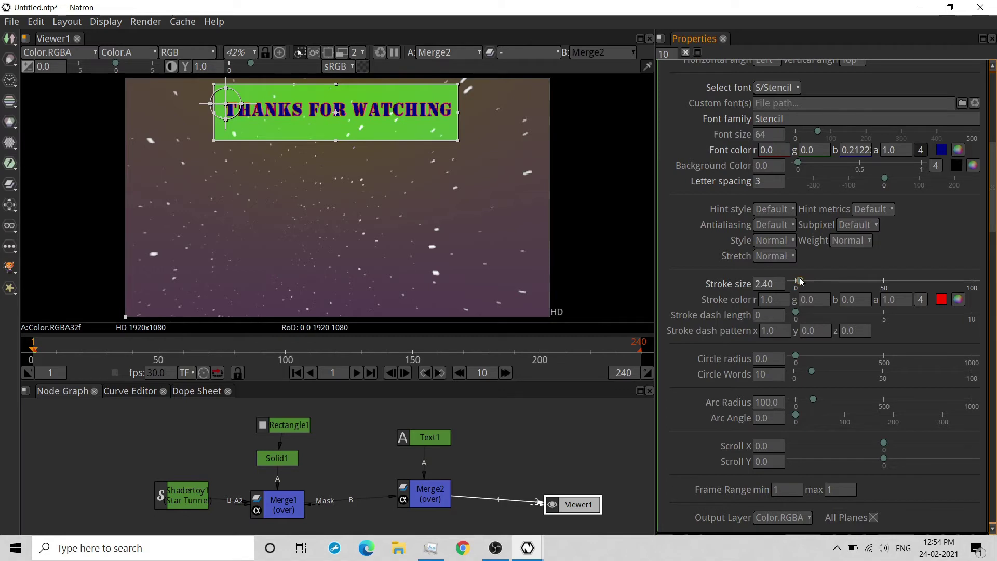
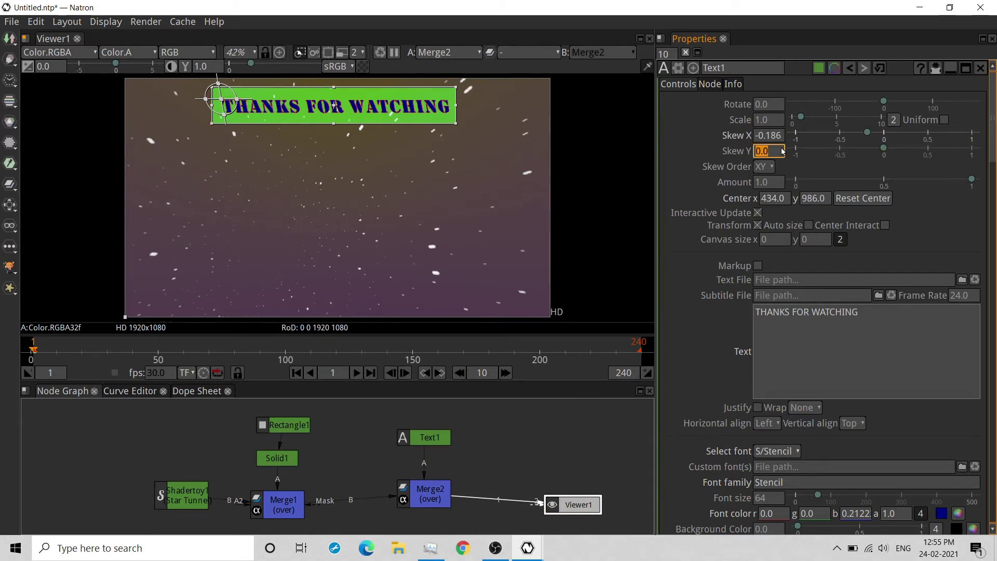
Step: Try a Skew Y of -0.015 on the text and set it back to 0
{"action": "mouse_move", "coordinate": [884, 148]}
{"action": "left_mouse_down"}
{"action": "mouse_move", "coordinate": [894, 150]}
{"action": "mouse_move", "coordinate": [868, 152]}
{"action": "mouse_move", "coordinate": [884, 151]}
{"action": "left_mouse_up"}
{"action": "double_click", "coordinate": [772, 200]}
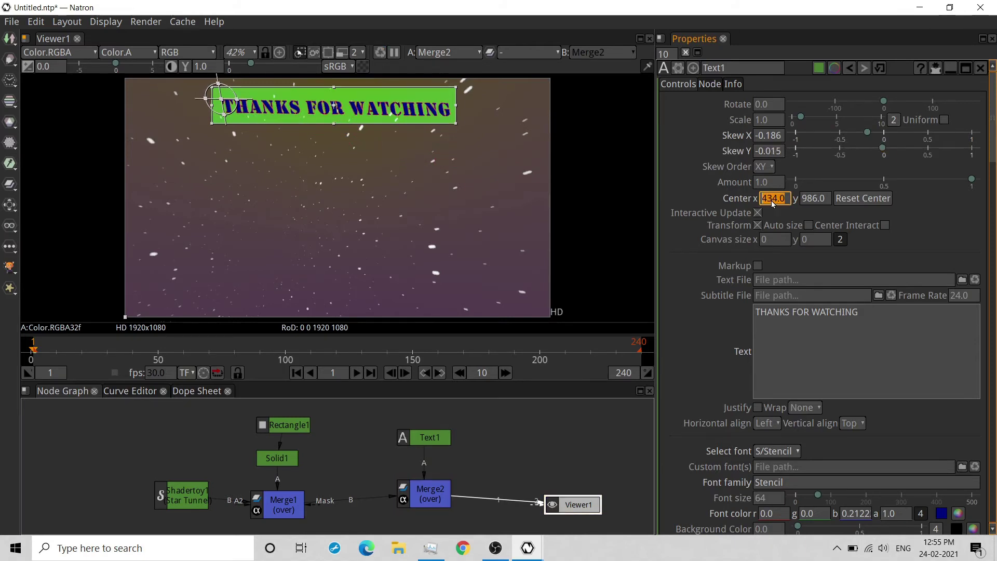
{"action": "left_click", "coordinate": [741, 202]}
{"action": "left_click", "coordinate": [759, 151]}
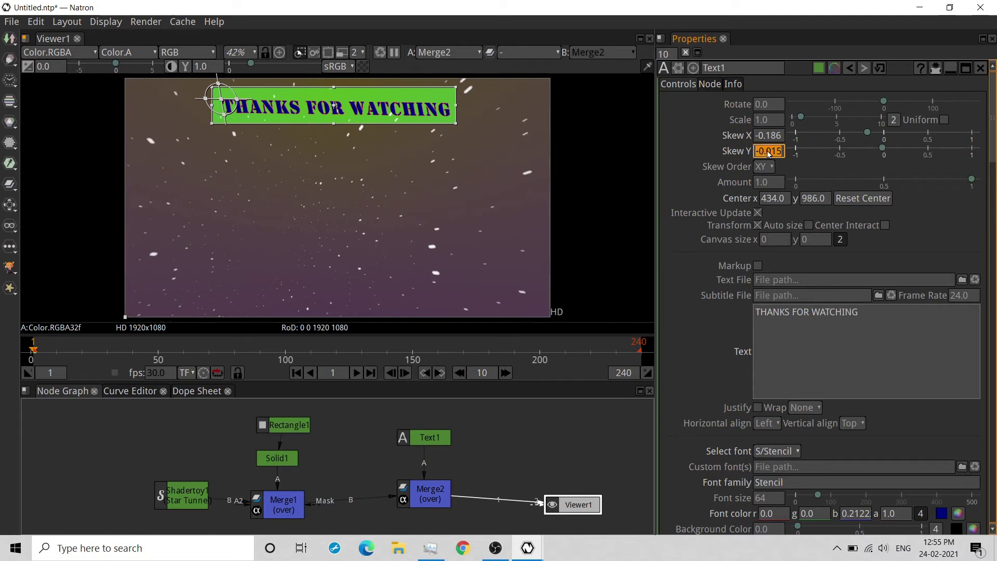
{"action": "triple_click", "coordinate": [759, 151]}
{"action": "type", "text": "0"}
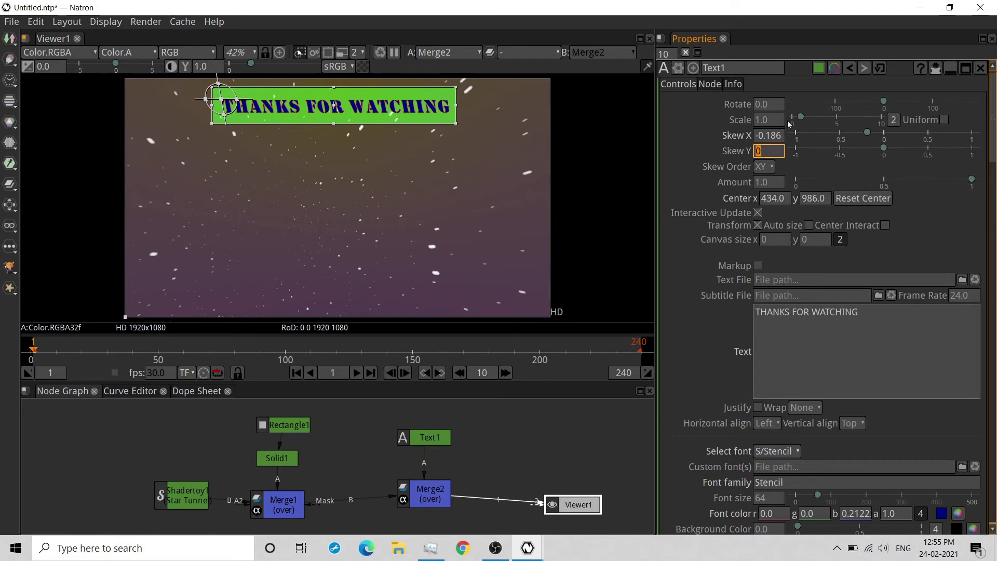
Step: Nudge the text on the green strip so that its center is at about 429, 988
{"action": "left_click_drag", "start_coordinate": [800, 119], "coordinate": [802, 123]}
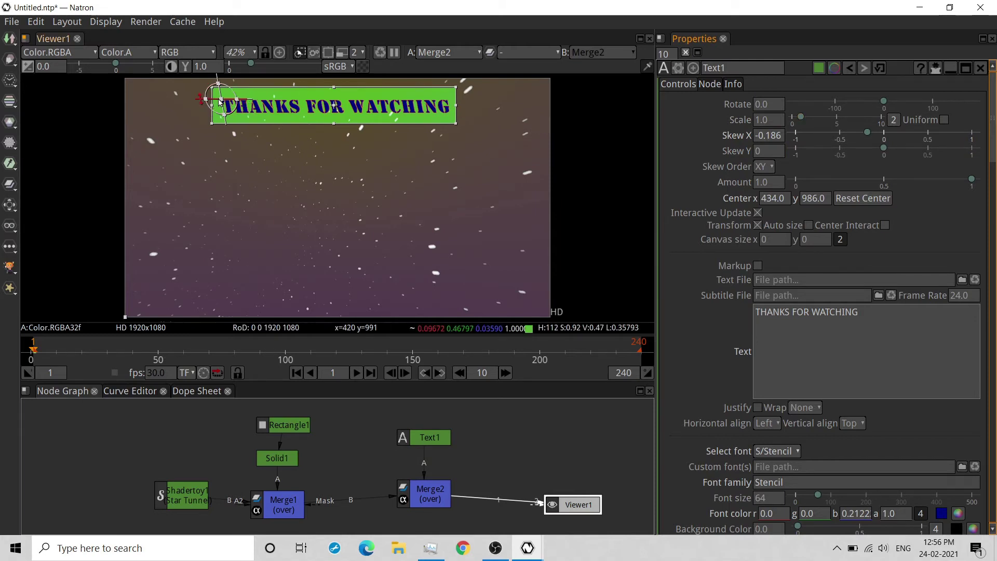
{"action": "left_click_drag", "start_coordinate": [222, 102], "coordinate": [221, 103]}
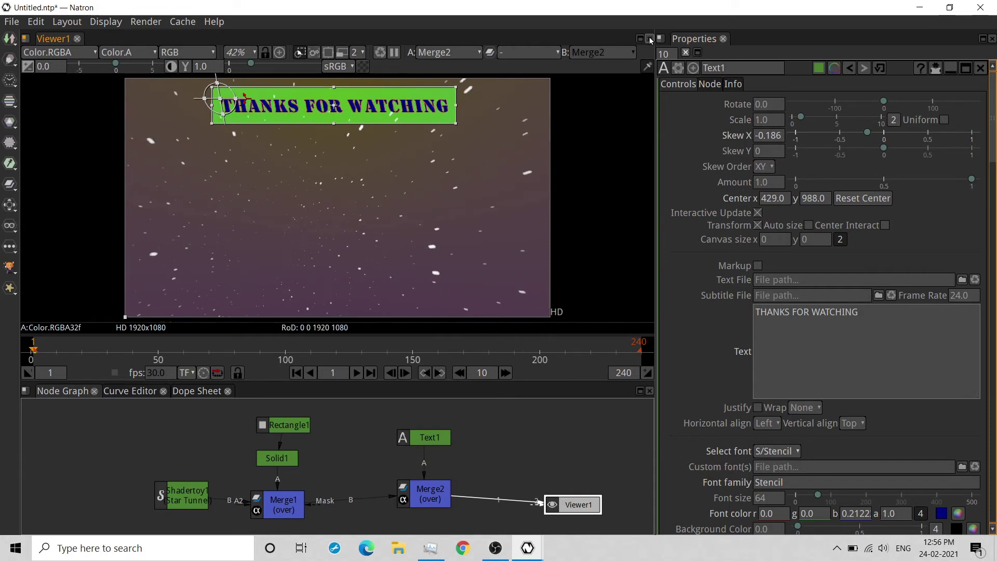
Step: Try rotating the text by 1 and -2 degrees and set its rotation back to 0
{"action": "left_click_drag", "start_coordinate": [883, 103], "coordinate": [885, 107]}
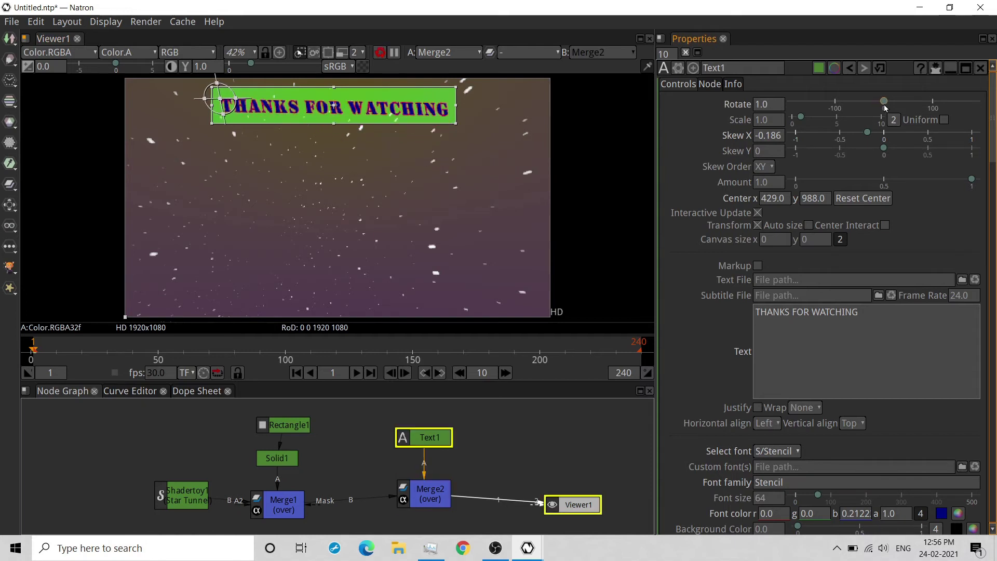
{"action": "left_click_drag", "start_coordinate": [885, 107], "coordinate": [884, 107]}
{"action": "left_click", "coordinate": [769, 105]}
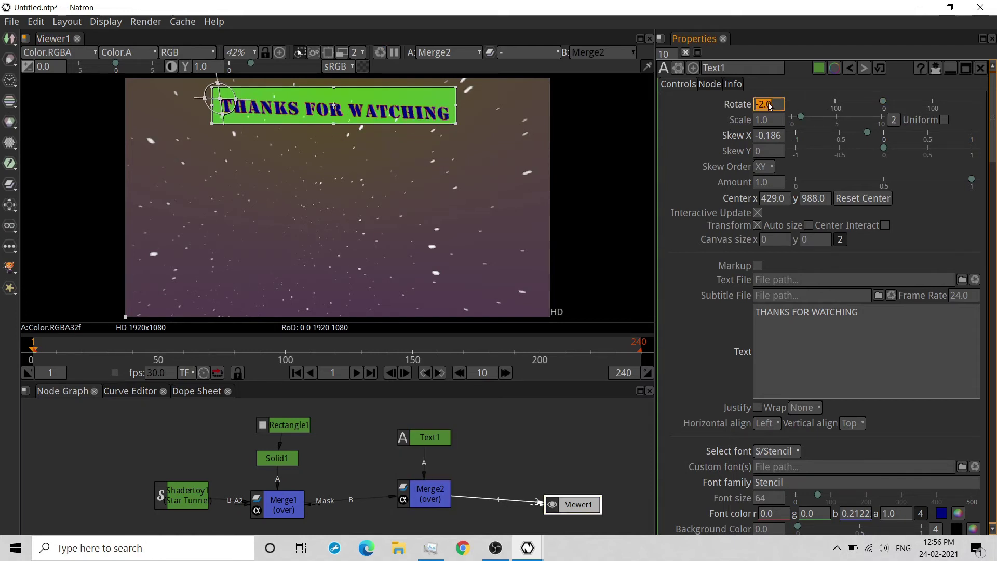
{"action": "double_click", "coordinate": [768, 105]}
{"action": "type", "text": "0"}
{"action": "key", "text": "Return"}
Step: Add a Write node that outputs to the file "D:/youtube end screen using natron.mp4"
{"action": "left_click", "coordinate": [512, 446]}
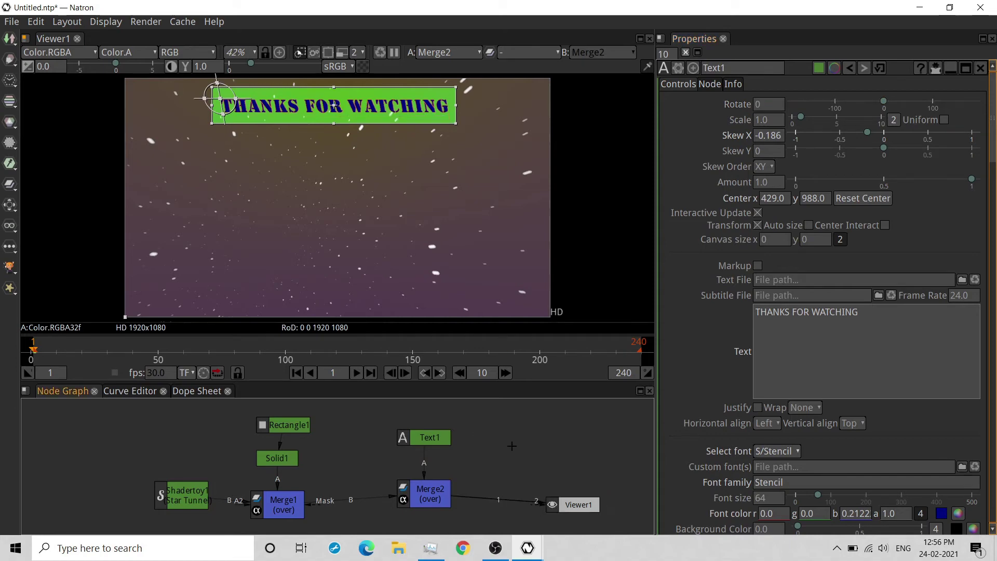
{"action": "right_click", "coordinate": [512, 446]}
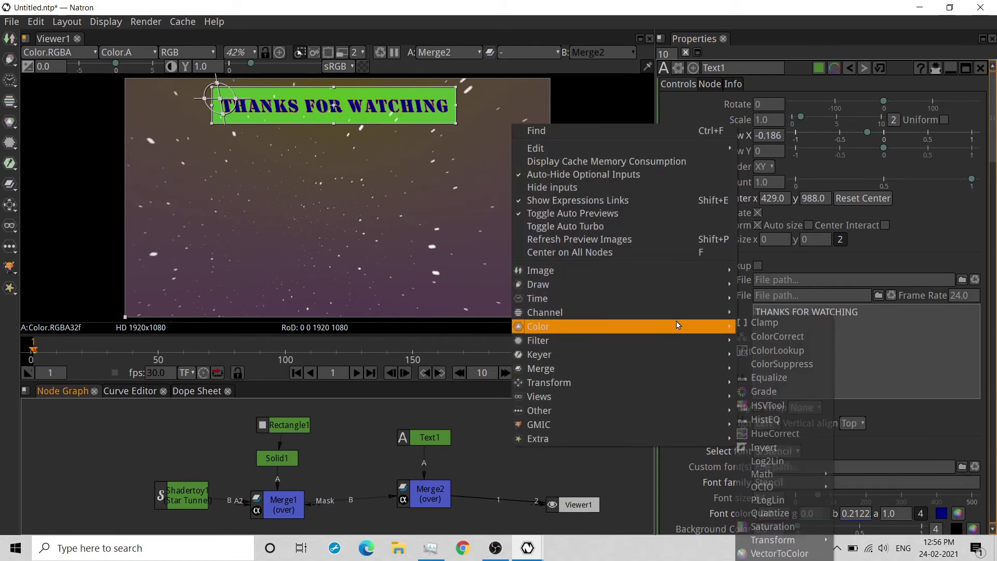
{"action": "mouse_move", "coordinate": [665, 275]}
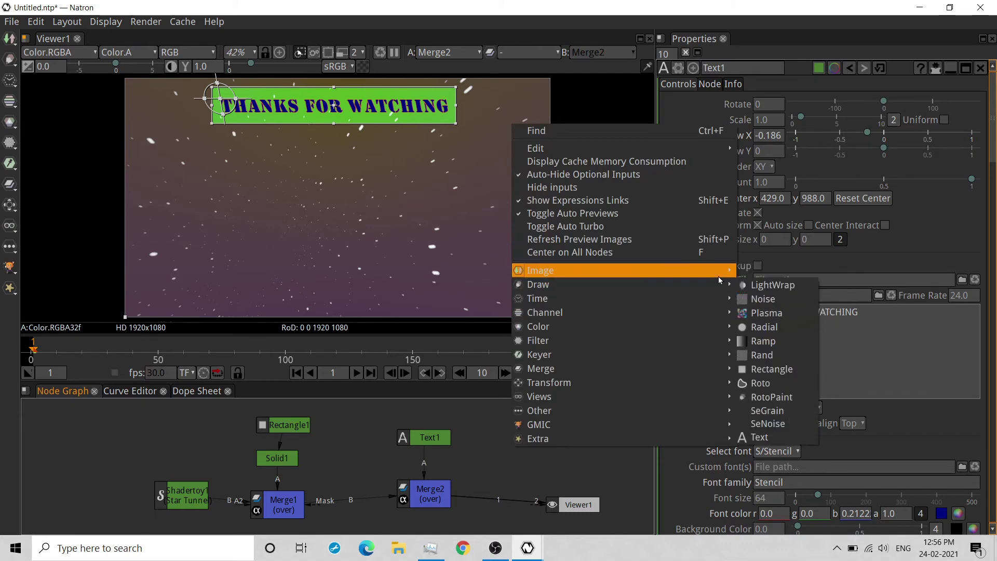
{"action": "left_click", "coordinate": [788, 368]}
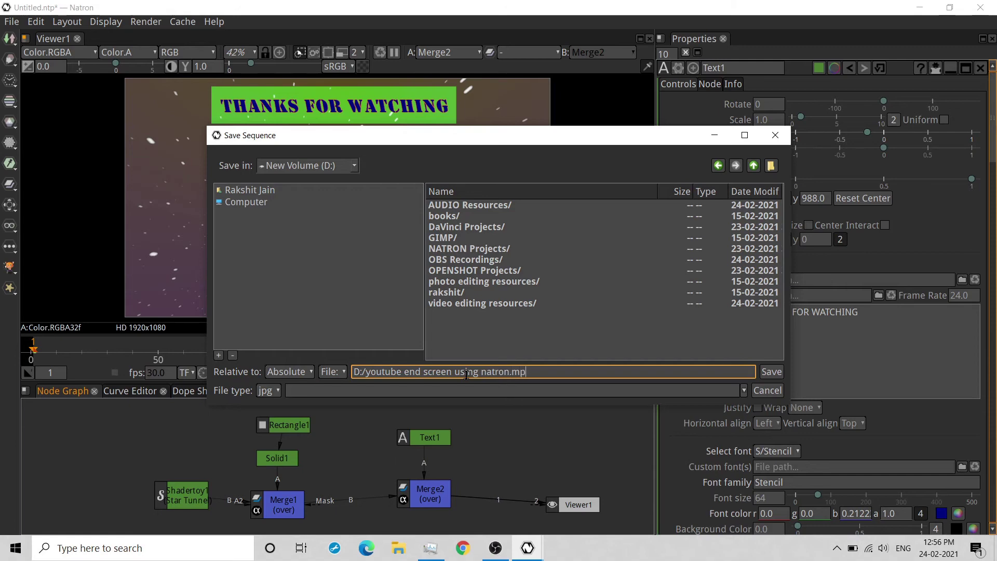
{"action": "type", "text": "4"}
{"action": "left_click", "coordinate": [771, 371]}
Step: Place the Write node beside Text1 in the node graph and connect its Source input to Merge2
{"action": "left_click_drag", "start_coordinate": [364, 484], "coordinate": [528, 440]}
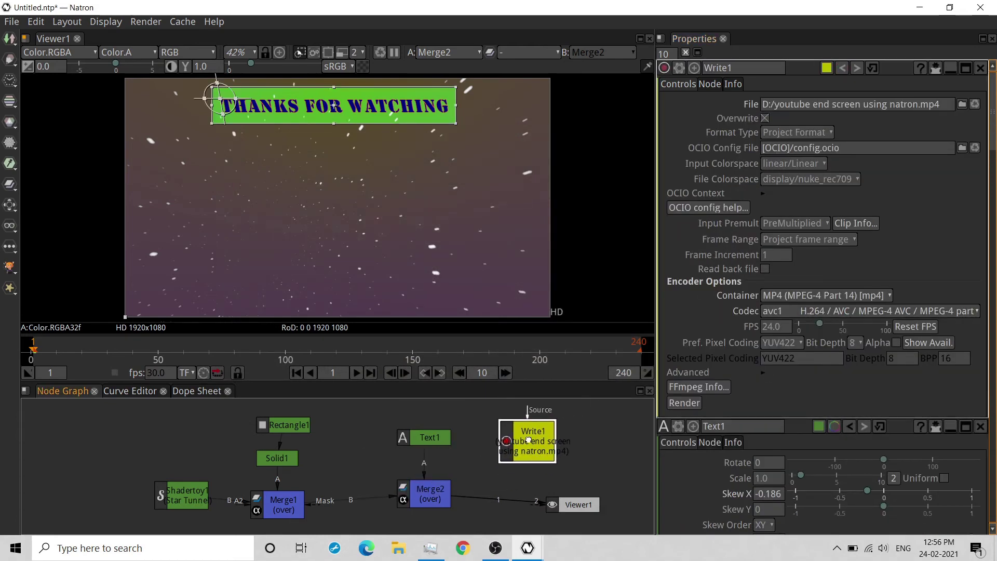
{"action": "left_click", "coordinate": [434, 492]}
{"action": "mouse_move", "coordinate": [529, 422]}
{"action": "left_mouse_down"}
{"action": "mouse_move", "coordinate": [490, 429]}
{"action": "mouse_move", "coordinate": [530, 430]}
{"action": "left_mouse_up"}
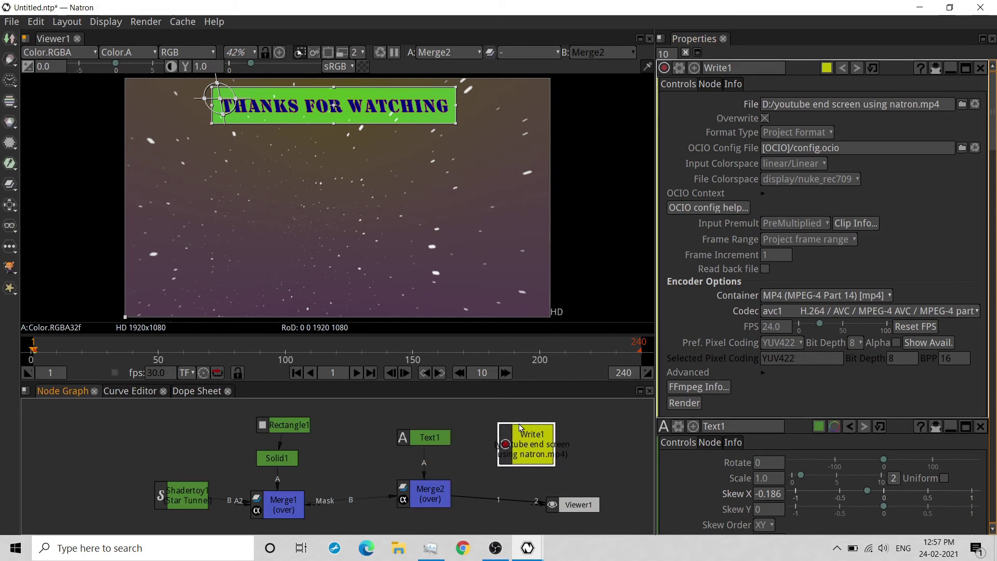
{"action": "left_click_drag", "start_coordinate": [454, 464], "coordinate": [428, 500]}
Step: Set the Write node's frame rate to 30 fps and start rendering the video
{"action": "left_click", "coordinate": [772, 327]}
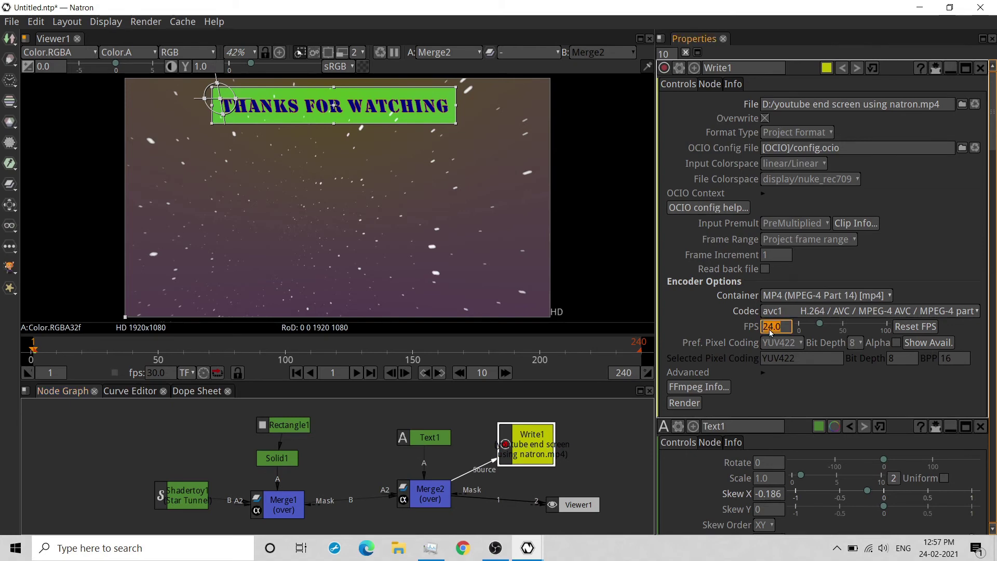
{"action": "double_click", "coordinate": [777, 327]}
{"action": "triple_click", "coordinate": [777, 328]}
{"action": "type", "text": "30"}
{"action": "key", "text": "Return"}
{"action": "left_click", "coordinate": [689, 406]}
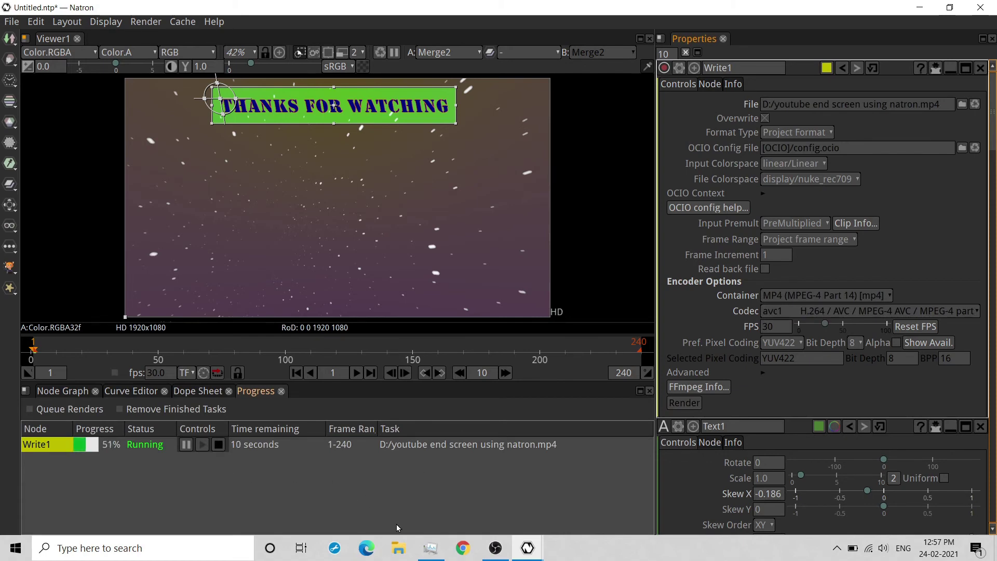
Step: Look for the output file on drive D: in File Explorer and return to Natron to check the render progress
{"action": "left_click", "coordinate": [398, 550]}
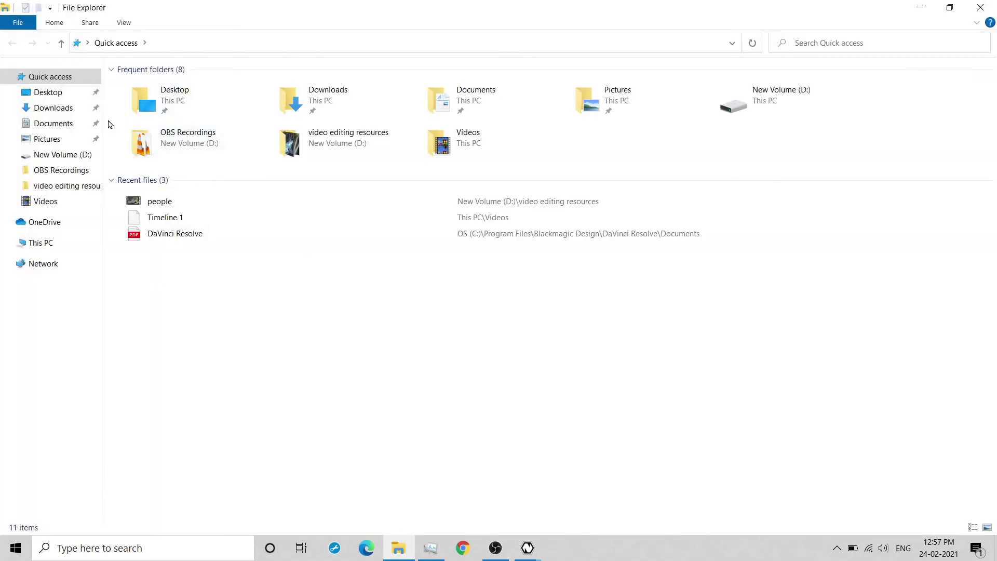
{"action": "left_click", "coordinate": [70, 158]}
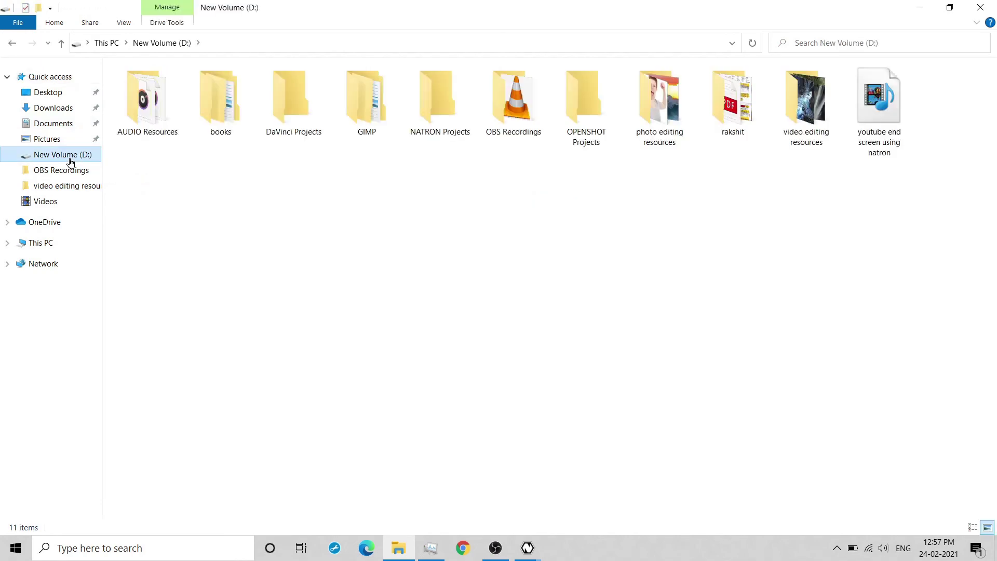
{"action": "left_click", "coordinate": [917, 8]}
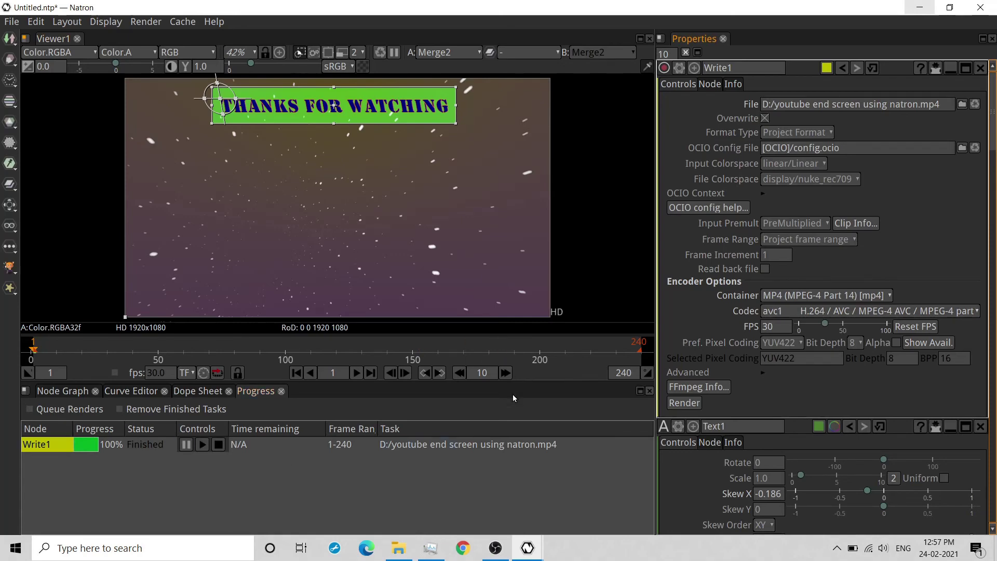
Step: Play the rendered "youtube end screen using natron" video from drive D: in VLC media player and close the player
{"action": "left_click", "coordinate": [398, 547]}
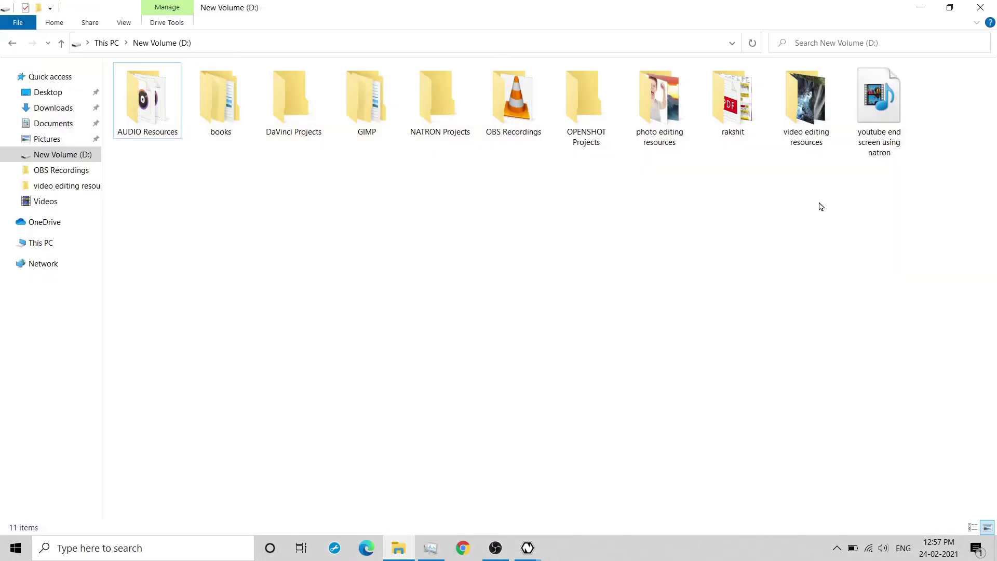
{"action": "left_click", "coordinate": [871, 143]}
{"action": "right_click", "coordinate": [869, 136]}
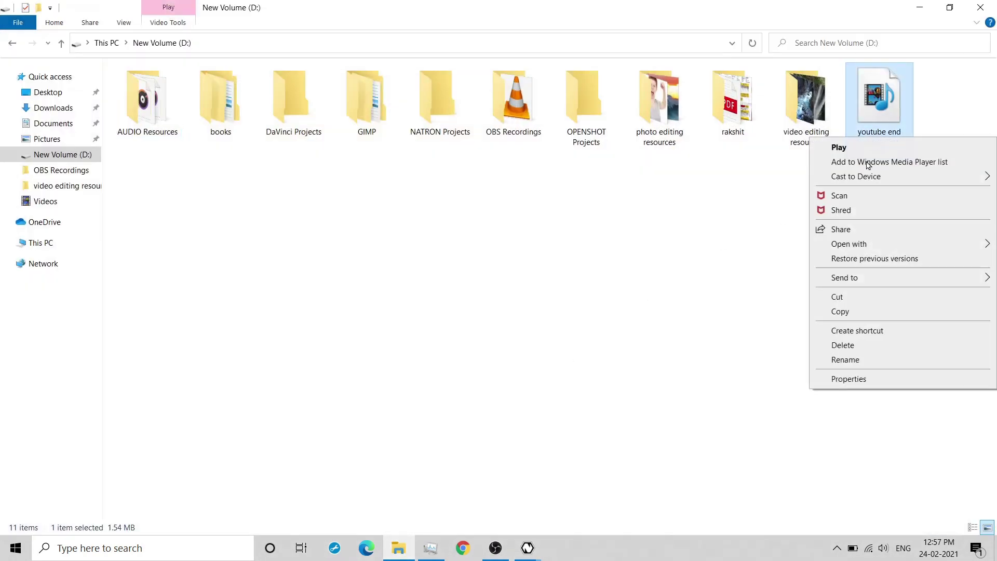
{"action": "mouse_move", "coordinate": [852, 244]}
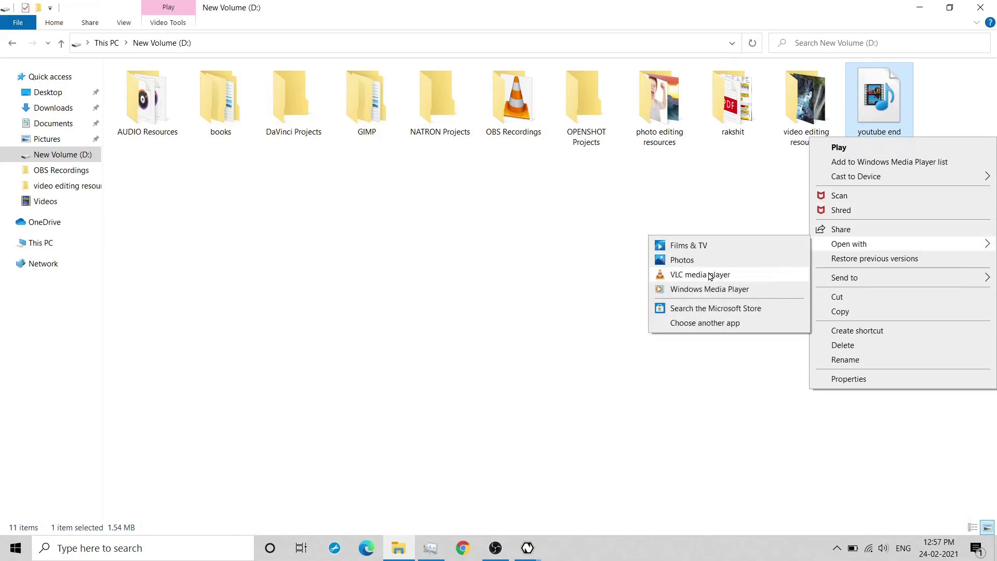
{"action": "left_click", "coordinate": [719, 274]}
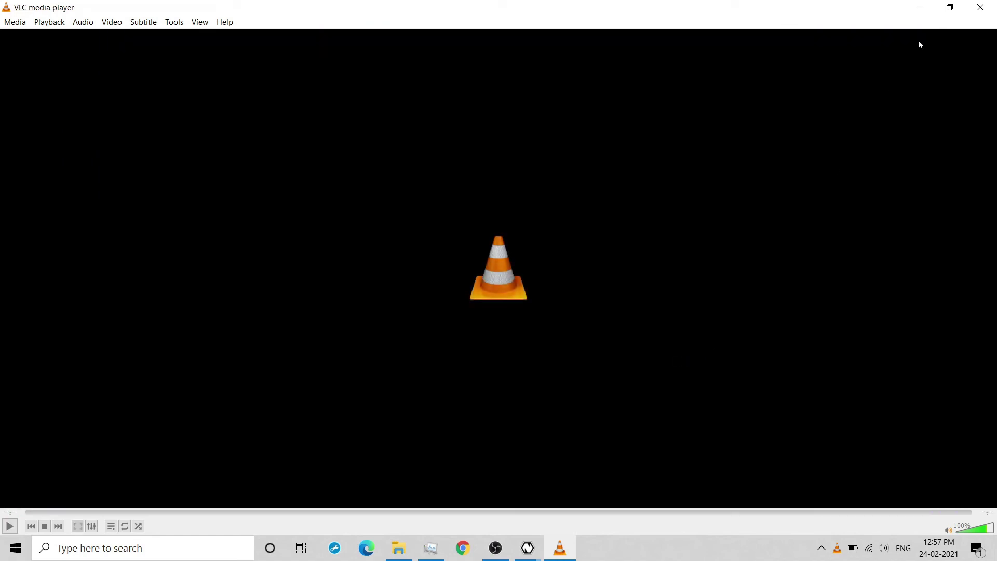
{"action": "left_click", "coordinate": [980, 8]}
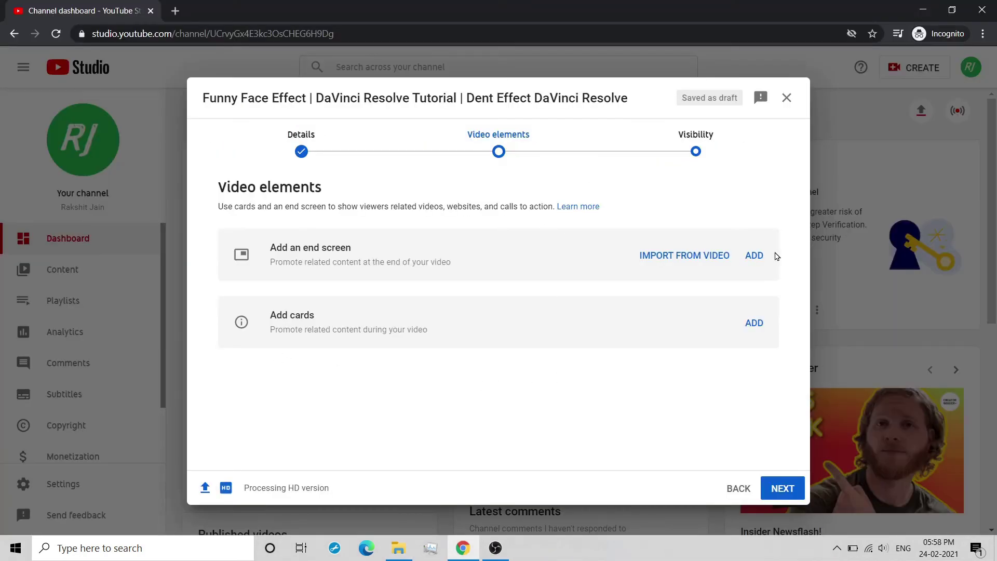
Step: Add an end screen to the YouTube video, move the playhead to 6:32:17 and apply the layout imported from the latest video
{"action": "left_click", "coordinate": [752, 255]}
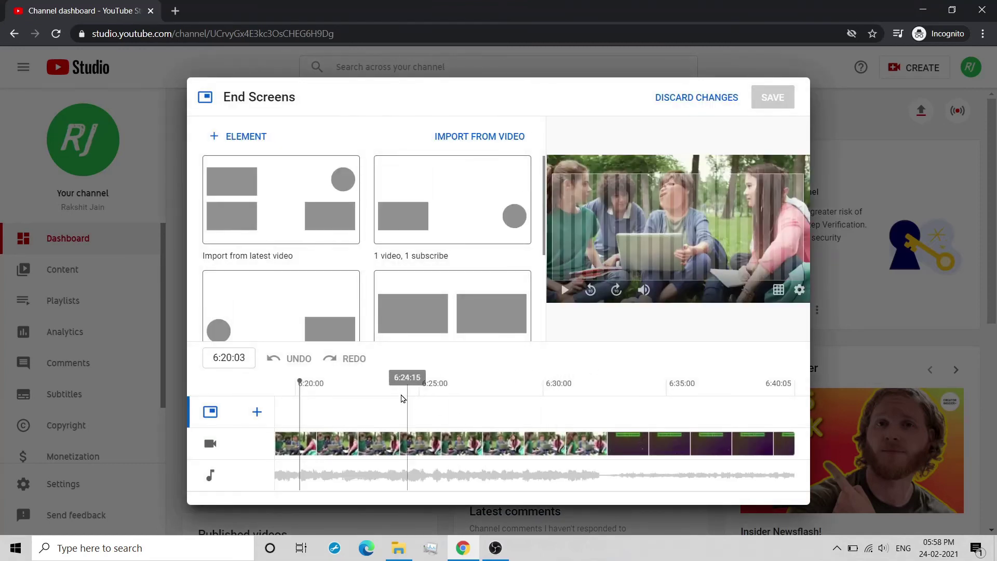
{"action": "left_click_drag", "start_coordinate": [299, 380], "coordinate": [607, 400]}
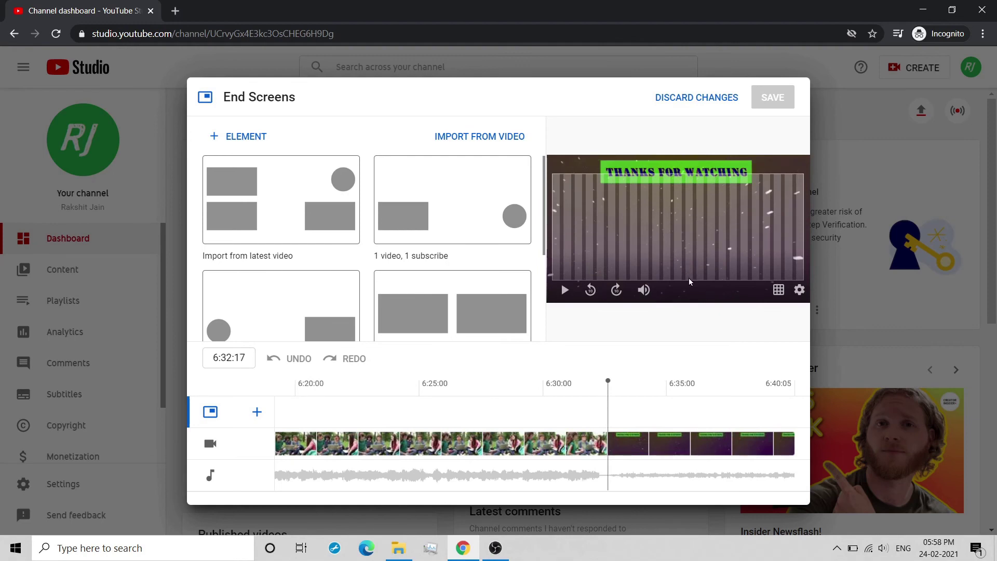
{"action": "left_click", "coordinate": [273, 173]}
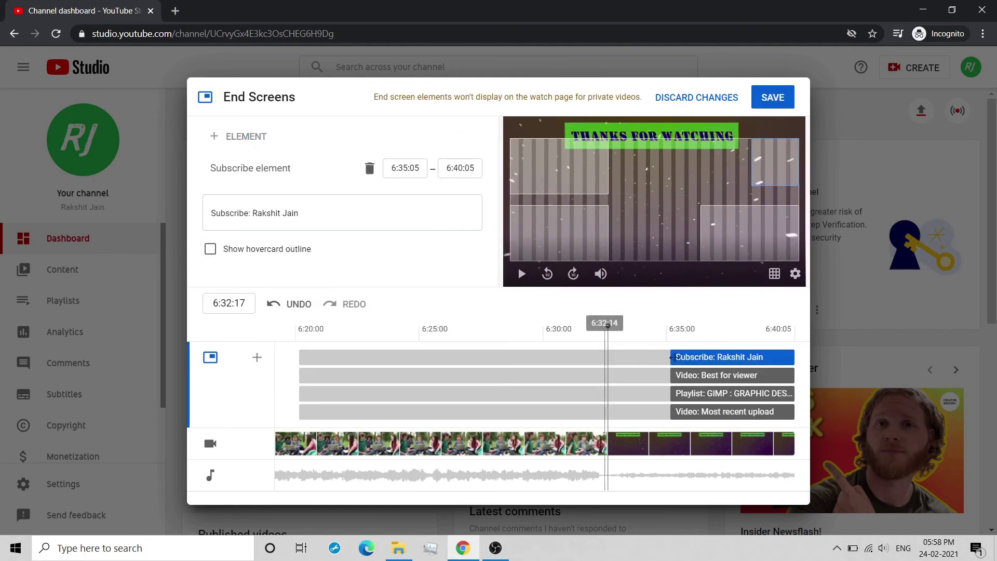
Step: At 6:35:03, move the subscribe element to the lower middle of the frame and the "Best for viewer" video to the upper-right corner above the playlist
{"action": "left_click", "coordinate": [592, 178]}
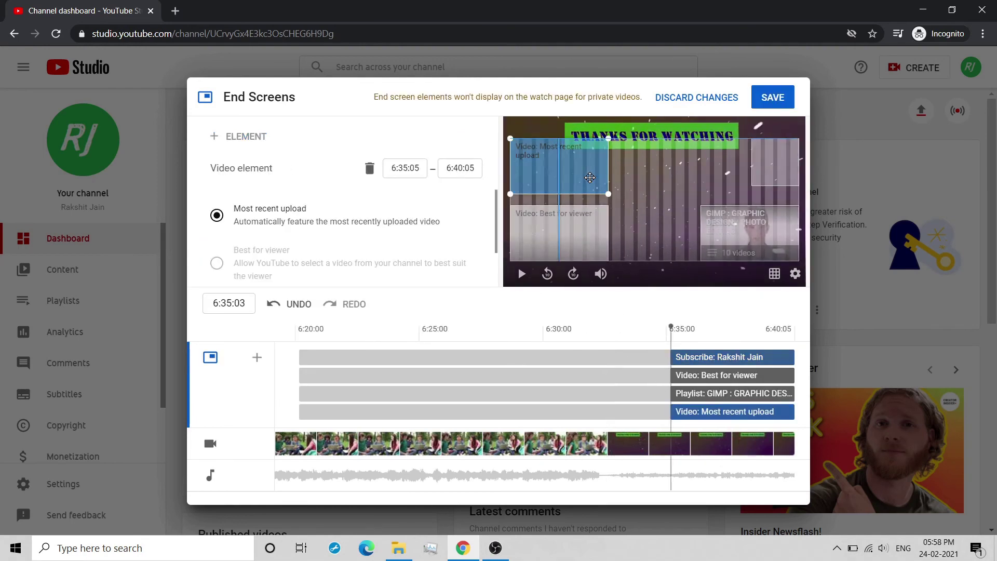
{"action": "left_click", "coordinate": [586, 229]}
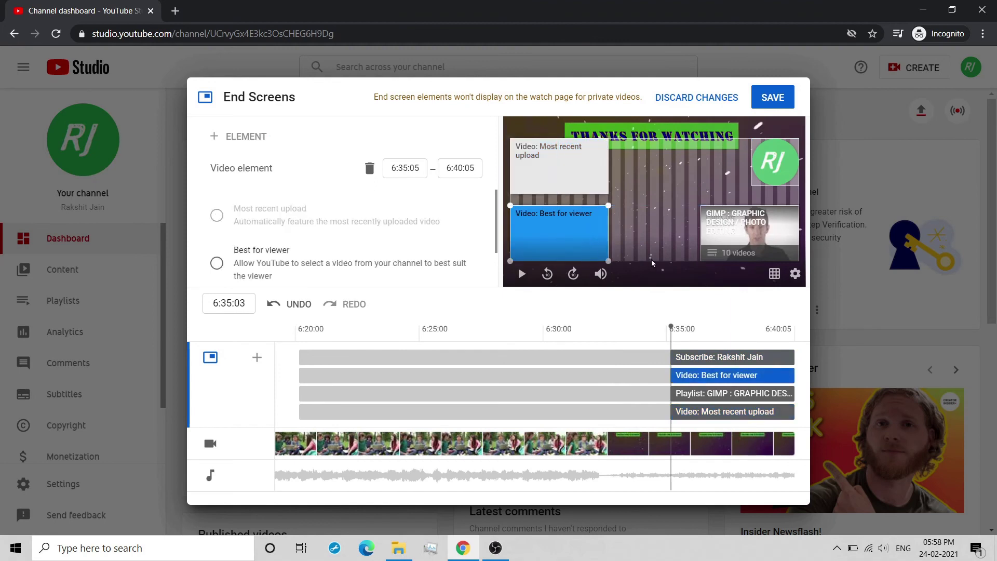
{"action": "left_click_drag", "start_coordinate": [779, 175], "coordinate": [666, 257]}
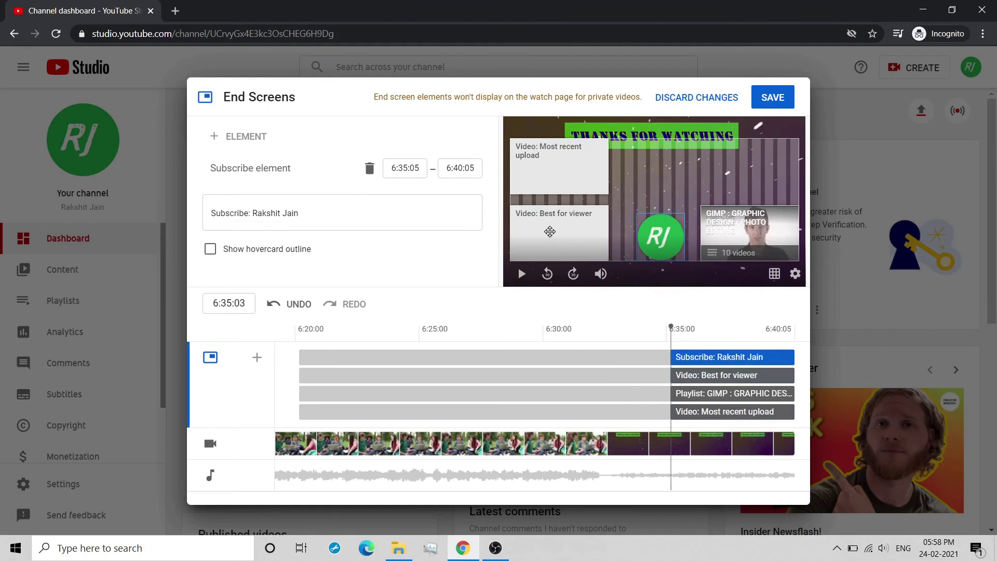
{"action": "left_click_drag", "start_coordinate": [550, 233], "coordinate": [741, 167]}
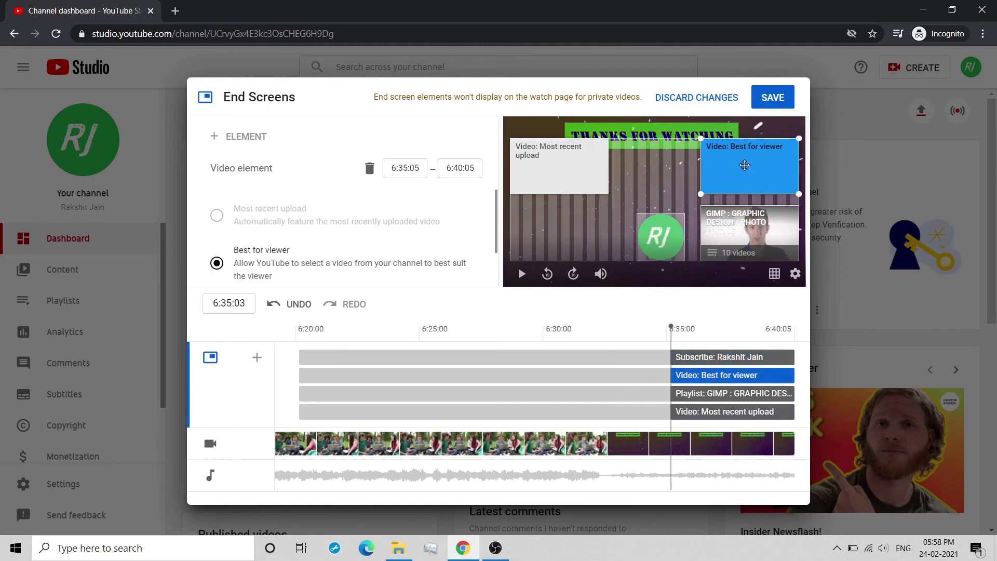
Step: Move the "Most recent upload" video to the frame's lower-left corner and the GIMP playlist directly above it
{"action": "left_click", "coordinate": [567, 168]}
{"action": "left_click_drag", "start_coordinate": [567, 169], "coordinate": [569, 235]}
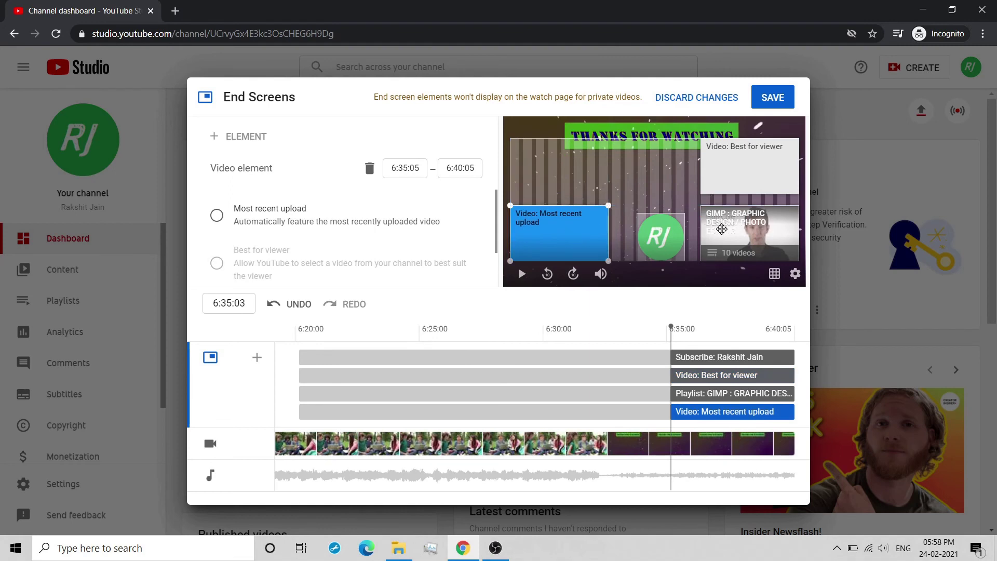
{"action": "left_click_drag", "start_coordinate": [721, 227], "coordinate": [541, 185]}
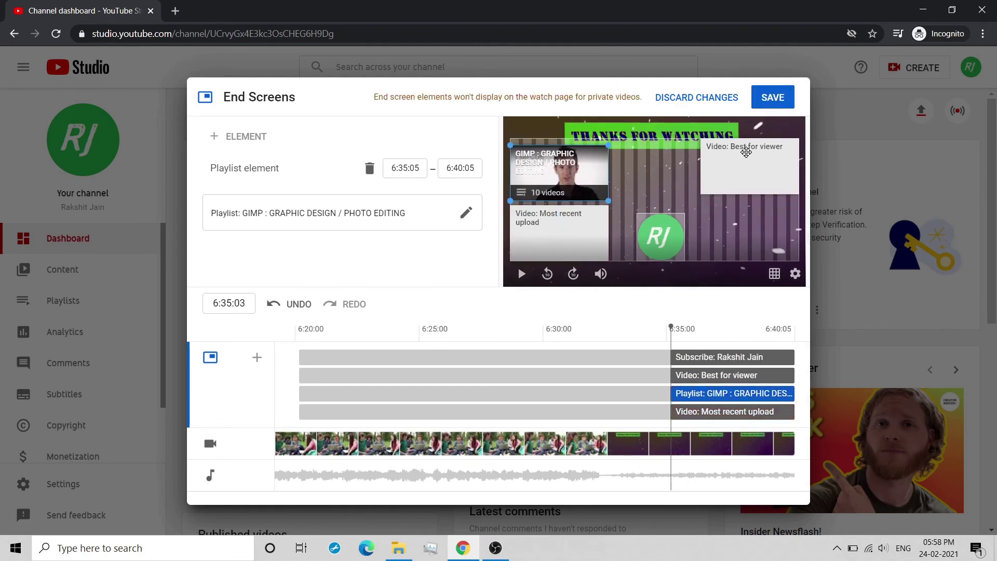
Step: Move the subscribe element to the frame's lower-right corner and position the "Best for viewer" video just above it
{"action": "left_click_drag", "start_coordinate": [751, 159], "coordinate": [751, 162]}
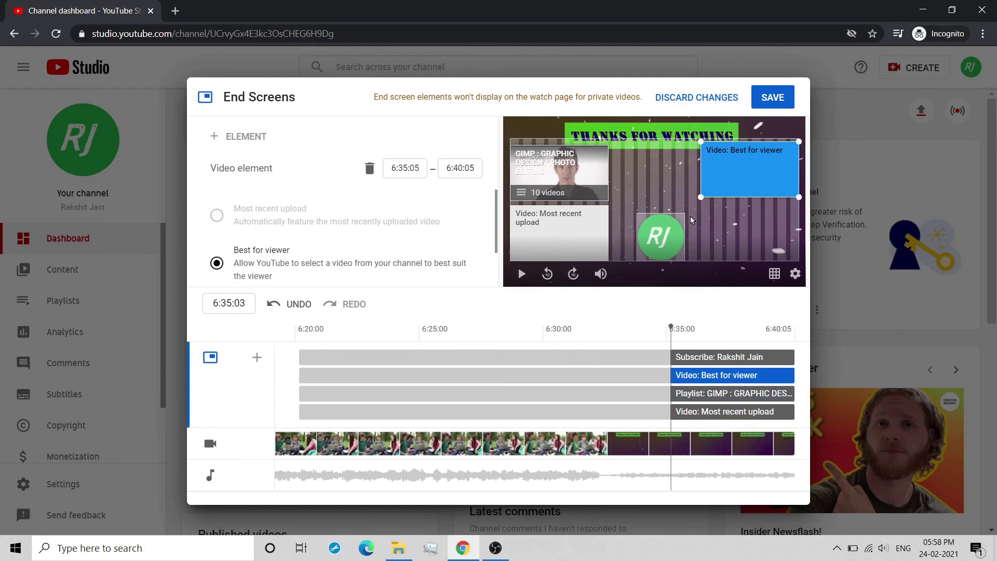
{"action": "left_click_drag", "start_coordinate": [674, 232], "coordinate": [806, 241]}
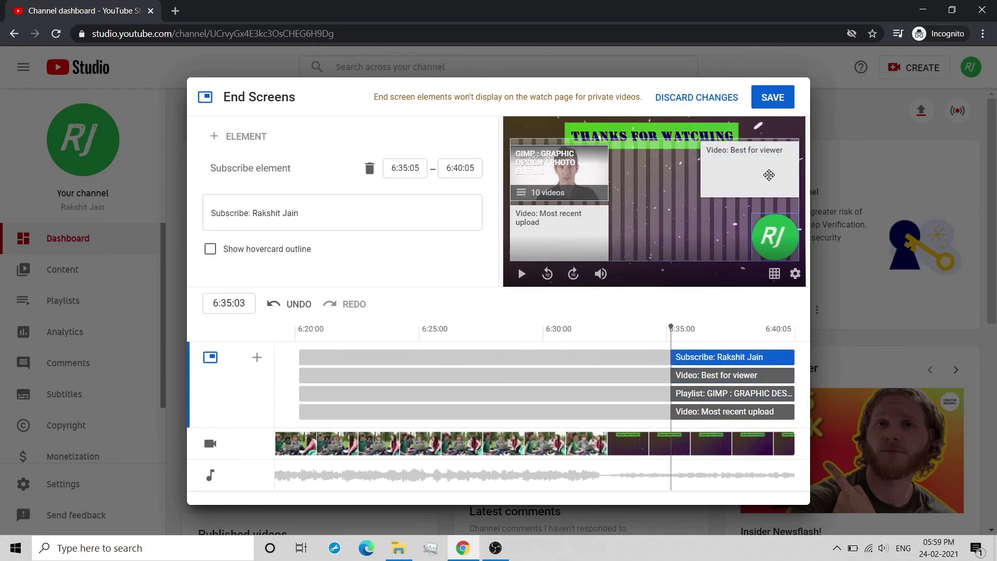
{"action": "left_click_drag", "start_coordinate": [766, 172], "coordinate": [767, 182]}
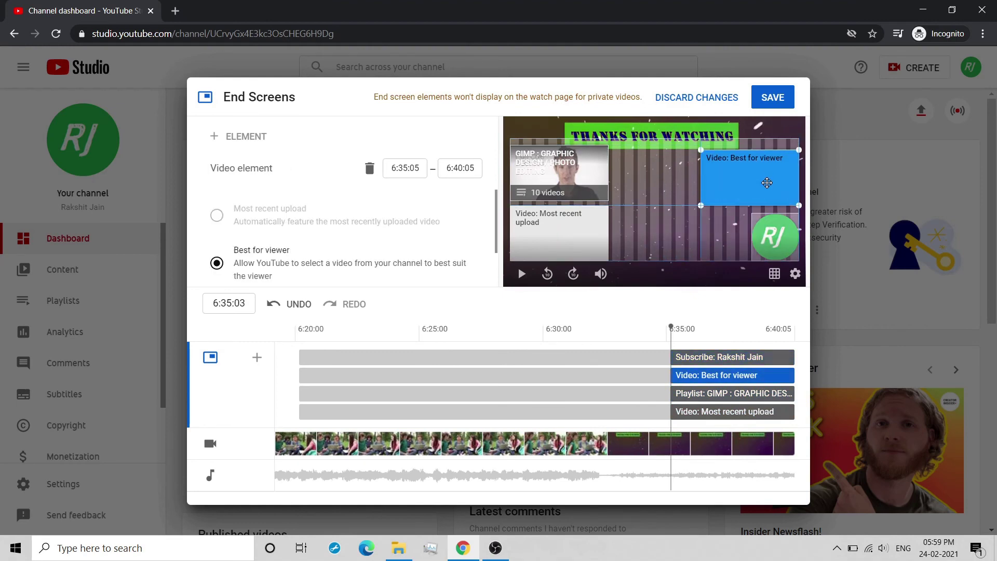
{"action": "left_click_drag", "start_coordinate": [567, 163], "coordinate": [566, 163]}
{"action": "left_click", "coordinate": [546, 223]}
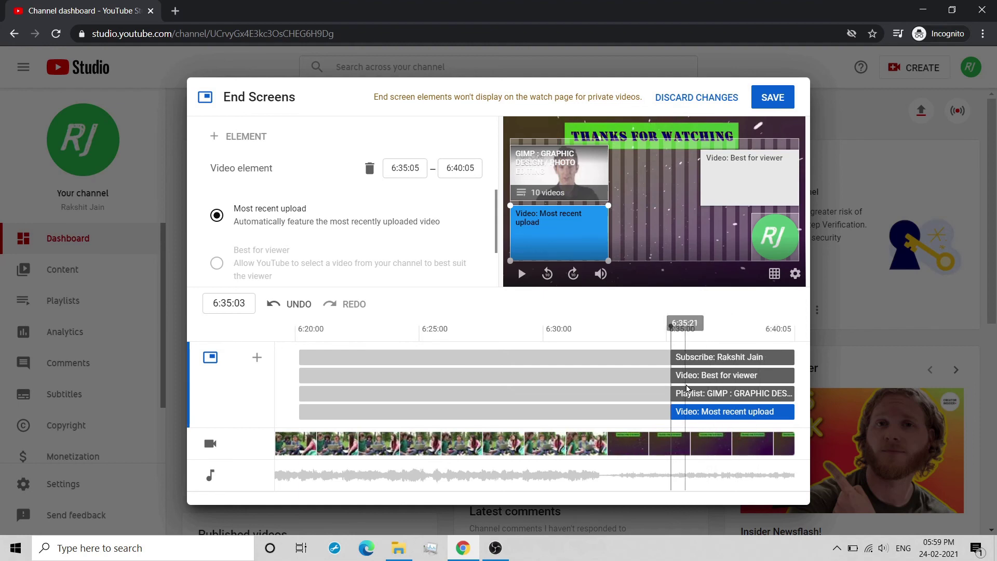
Step: Place the playhead at 6:32:05, where the "THANKS FOR WATCHING" footage begins
{"action": "left_click", "coordinate": [684, 357]}
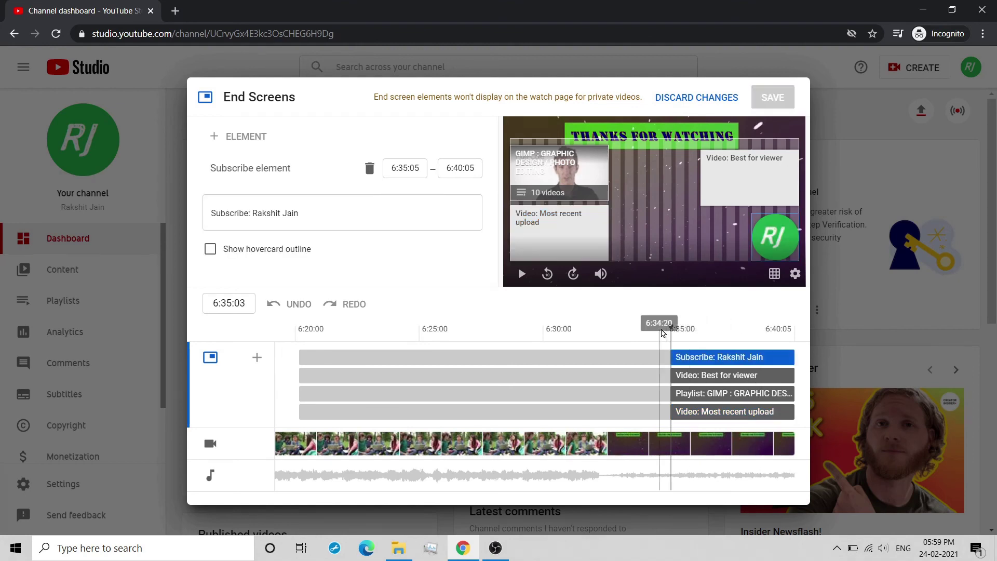
{"action": "left_click_drag", "start_coordinate": [666, 323], "coordinate": [603, 330]}
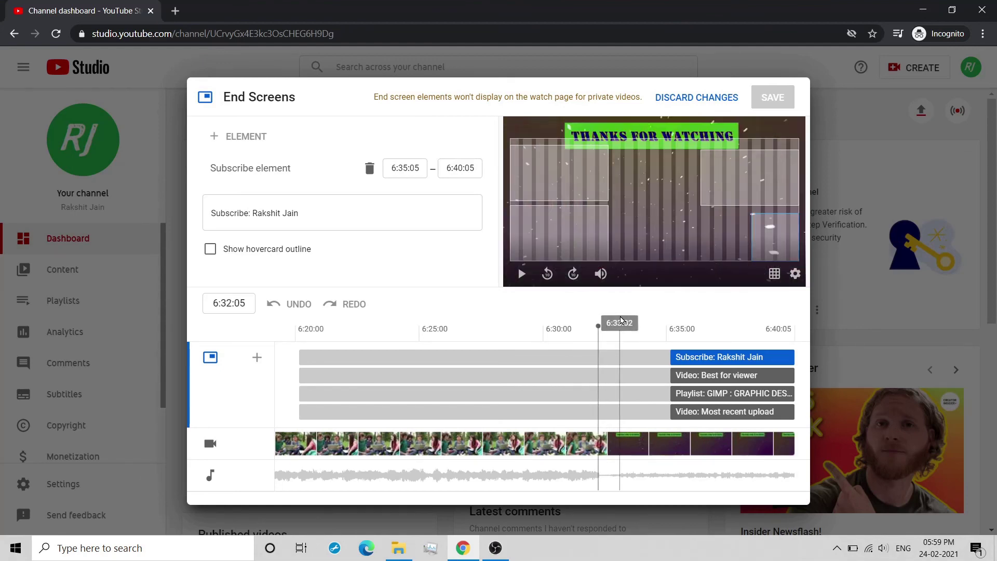
{"action": "key", "text": "Left"}
{"action": "key", "text": "Left"}
{"action": "key", "text": "Left"}
{"action": "key", "text": "Left"}
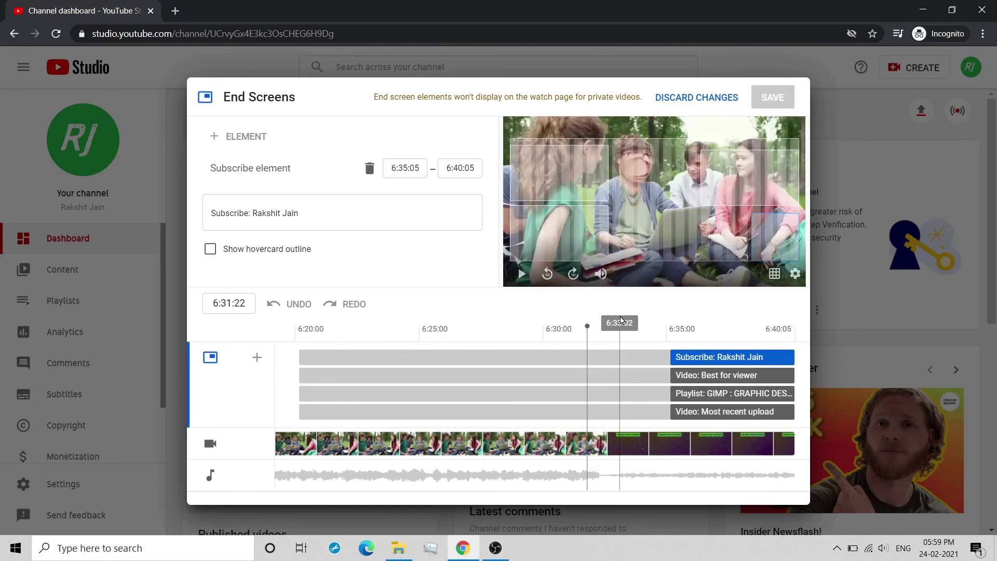
{"action": "key", "text": "Right"}
{"action": "key", "text": "Right"}
{"action": "key", "text": "Right"}
{"action": "key", "text": "Right"}
{"action": "key", "text": "Right"}
{"action": "key", "text": "Right"}
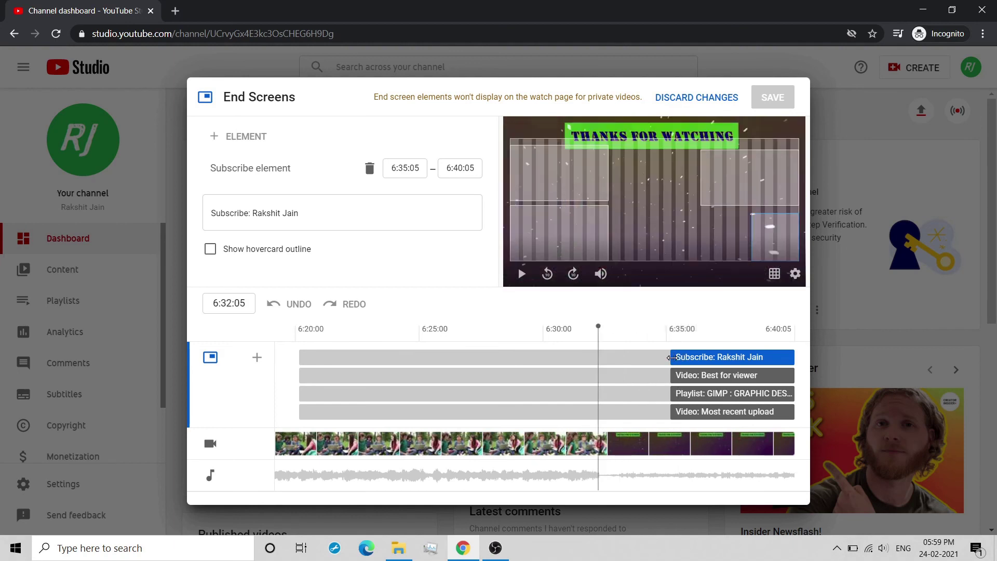
Step: Extend the subscribe, "Best for viewer", GIMP playlist and "Most recent upload" elements so that each starts at 6:32:06
{"action": "left_click_drag", "start_coordinate": [669, 357], "coordinate": [597, 357]}
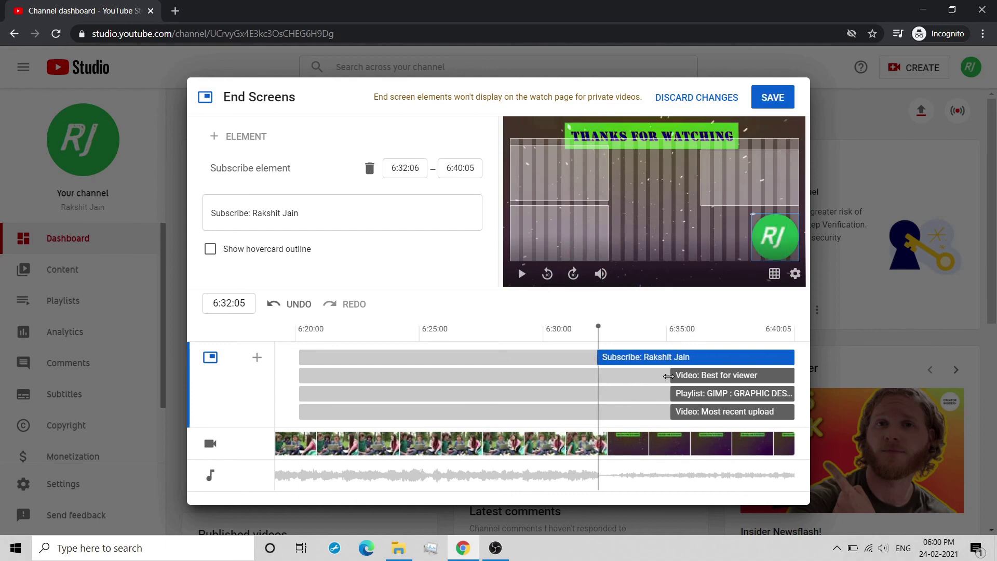
{"action": "left_click_drag", "start_coordinate": [668, 376], "coordinate": [634, 375]}
{"action": "left_click_drag", "start_coordinate": [671, 326], "coordinate": [597, 327]}
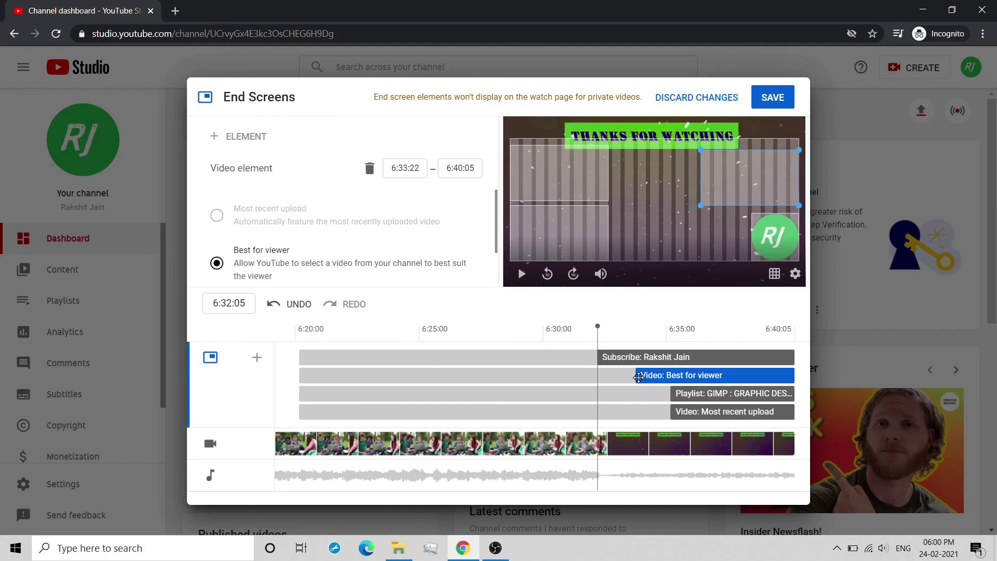
{"action": "left_click_drag", "start_coordinate": [637, 375], "coordinate": [598, 375]}
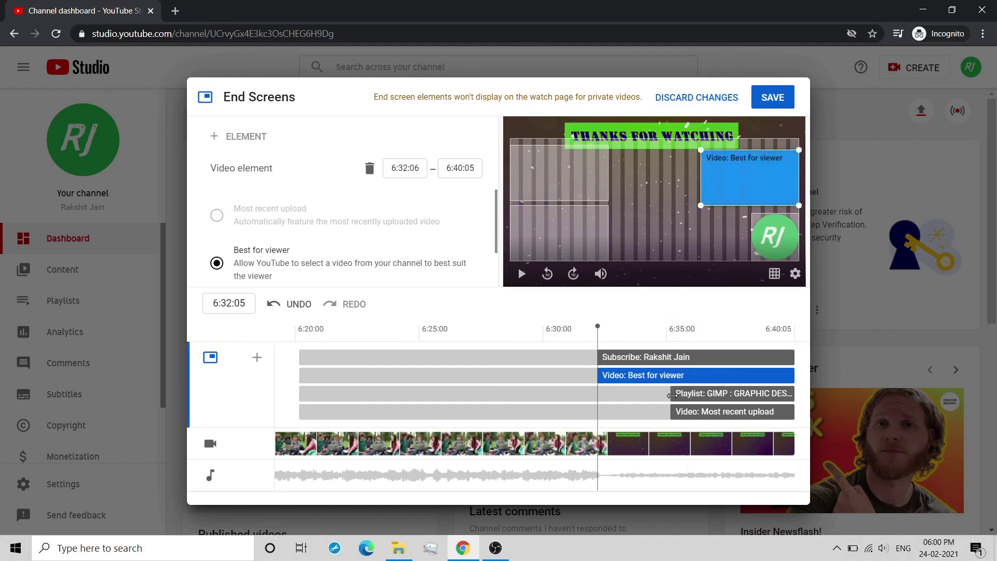
{"action": "left_click_drag", "start_coordinate": [671, 396], "coordinate": [597, 390]}
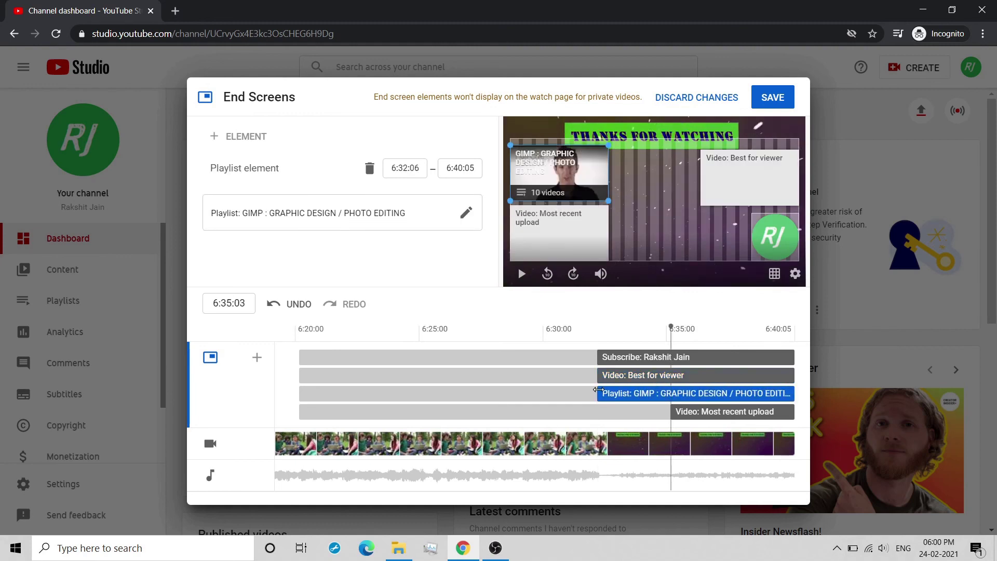
{"action": "left_click_drag", "start_coordinate": [667, 410], "coordinate": [595, 404]}
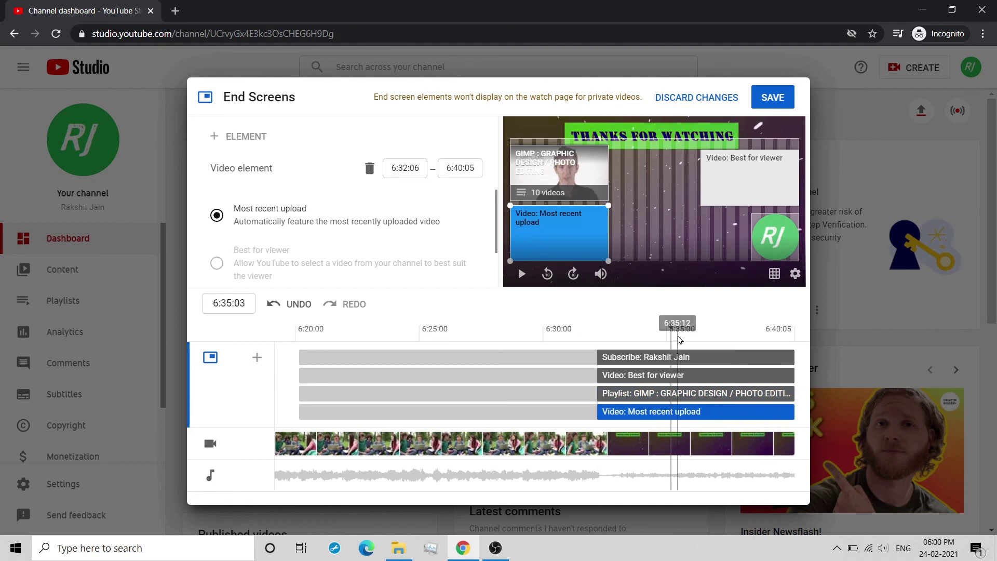
Step: Preview the end screen elements by playing the video from 6:30:28, pause at 6:38:10 and save the end screen
{"action": "left_click_drag", "start_coordinate": [670, 325], "coordinate": [597, 325]}
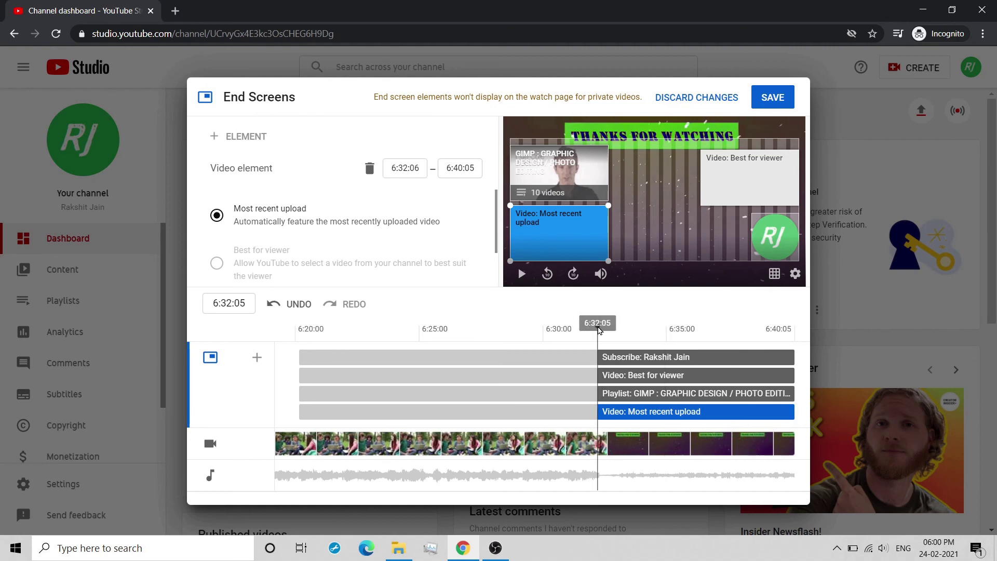
{"action": "left_click_drag", "start_coordinate": [598, 324], "coordinate": [566, 325]}
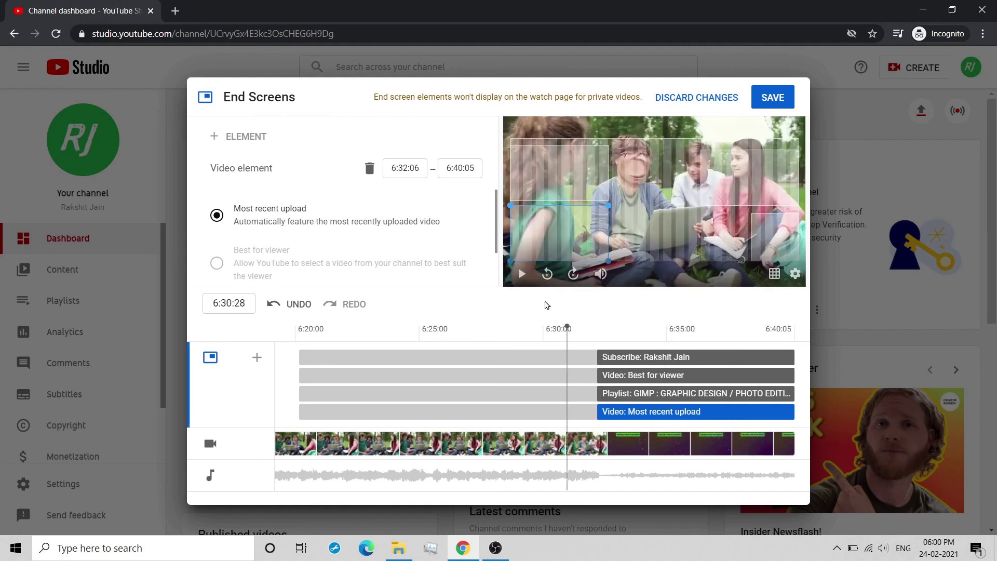
{"action": "left_click", "coordinate": [521, 273]}
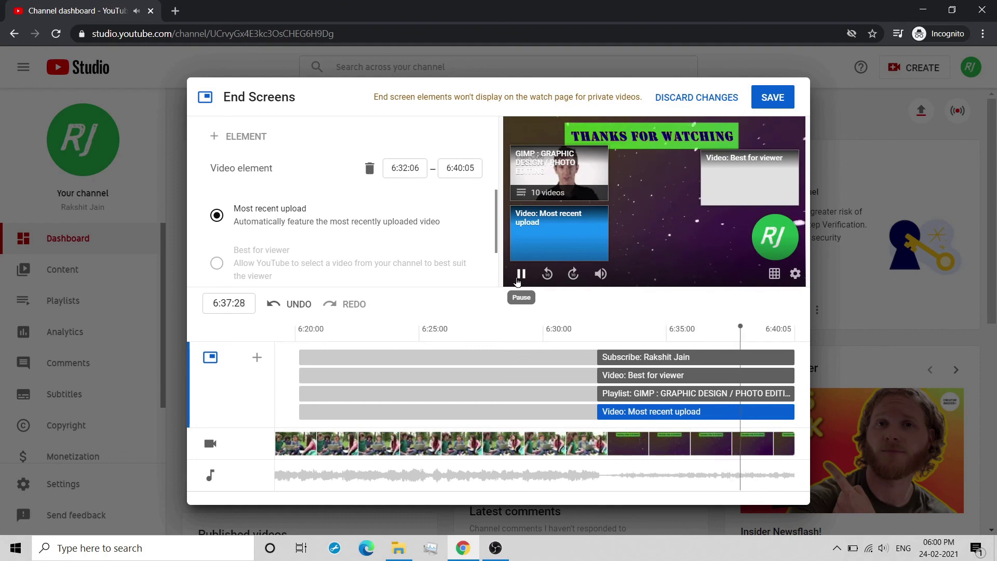
{"action": "left_click", "coordinate": [517, 281]}
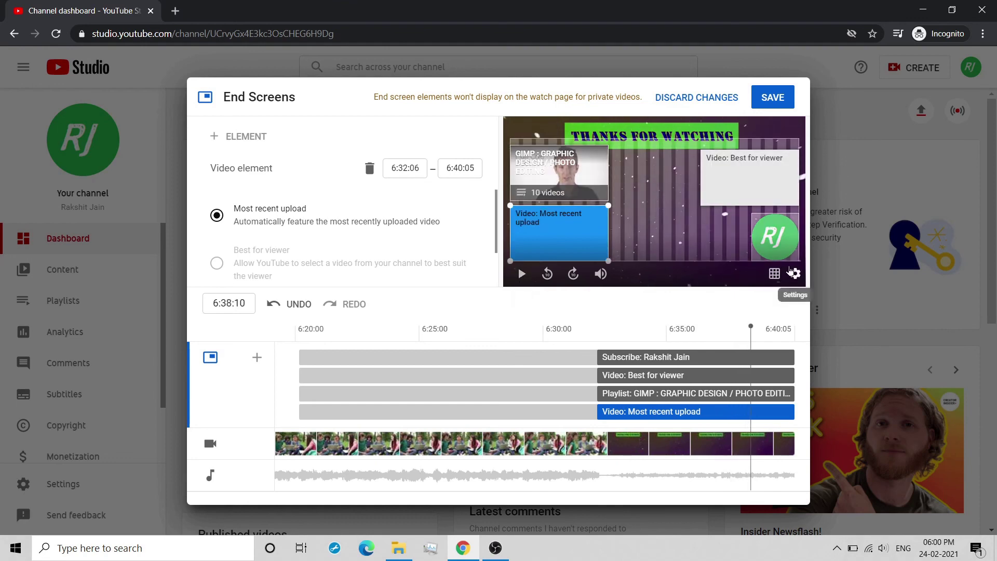
{"action": "left_click", "coordinate": [773, 105]}
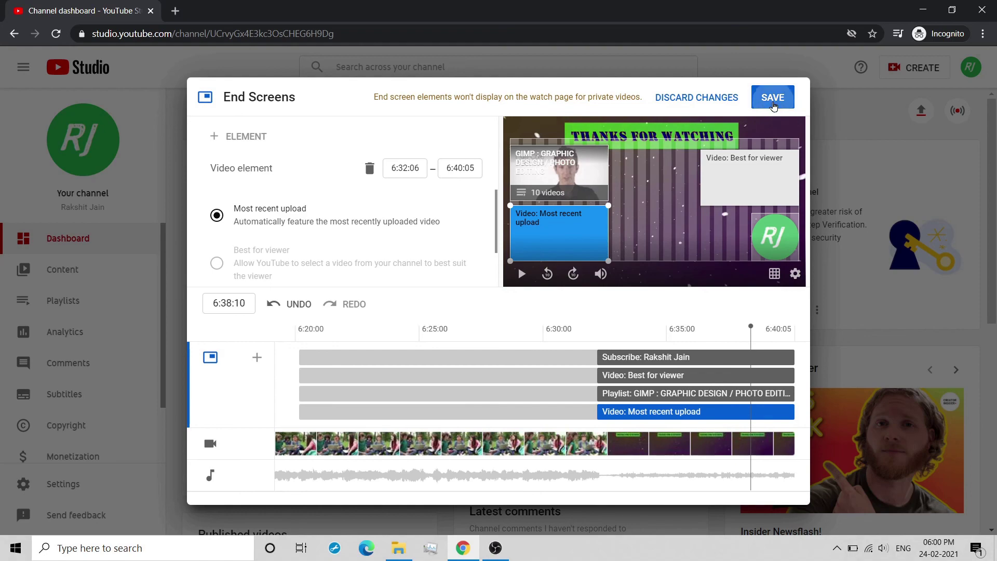